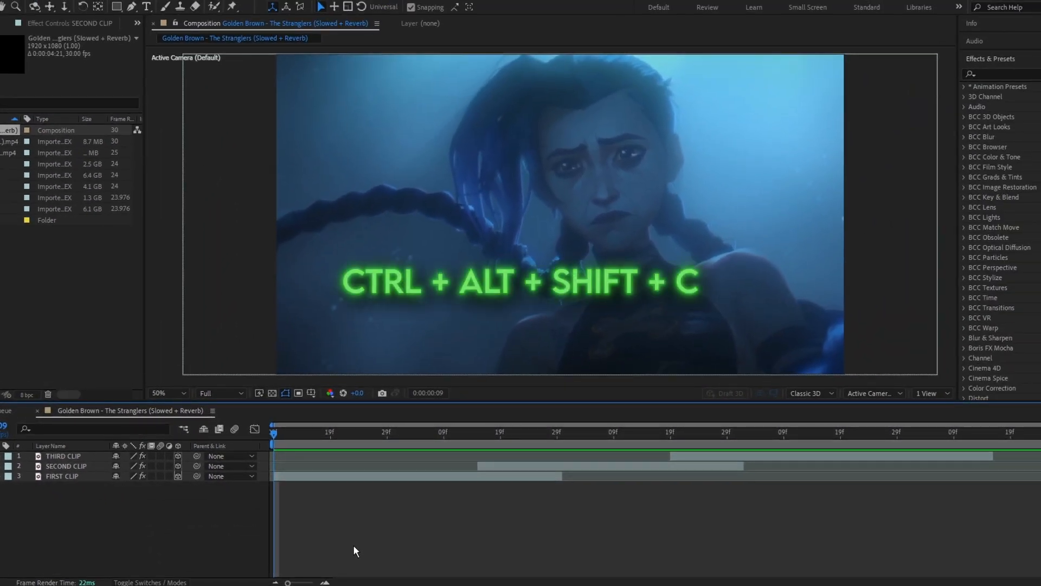
Step: Create a new camera layer with the default two-node camera settings
{"action": "key", "text": "ctrl+alt+shift+c"}
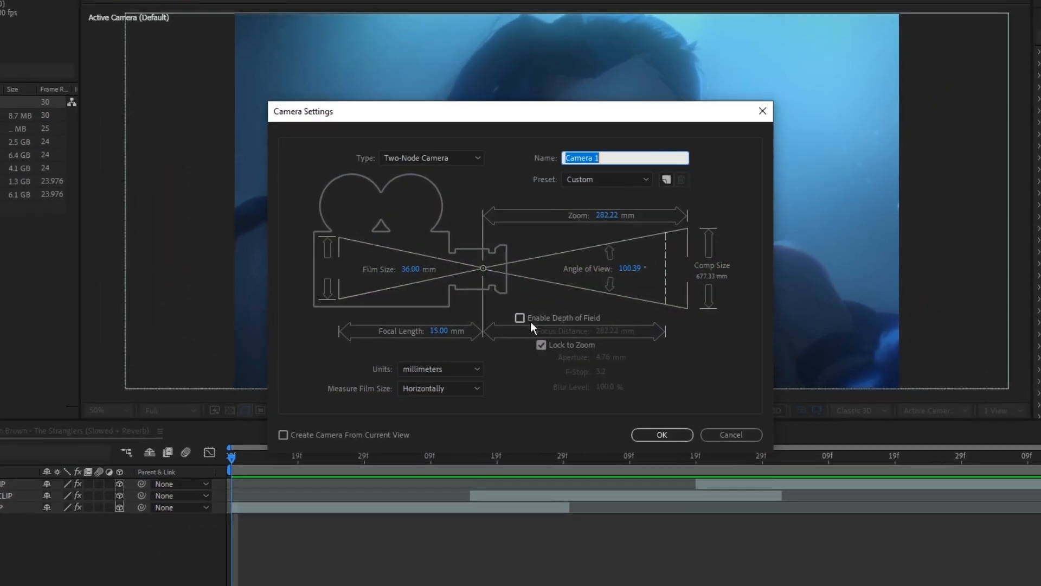
{"action": "left_click", "coordinate": [642, 414]}
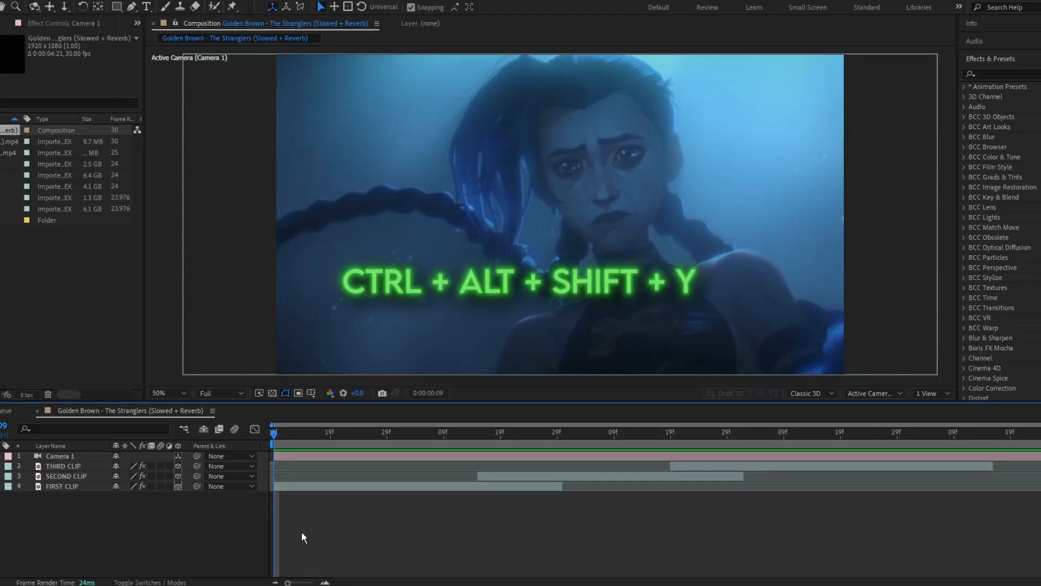
Step: Add a null object, make it 3D, and parent Camera 1 to the null
{"action": "key", "text": "ctrl+alt+shift+y"}
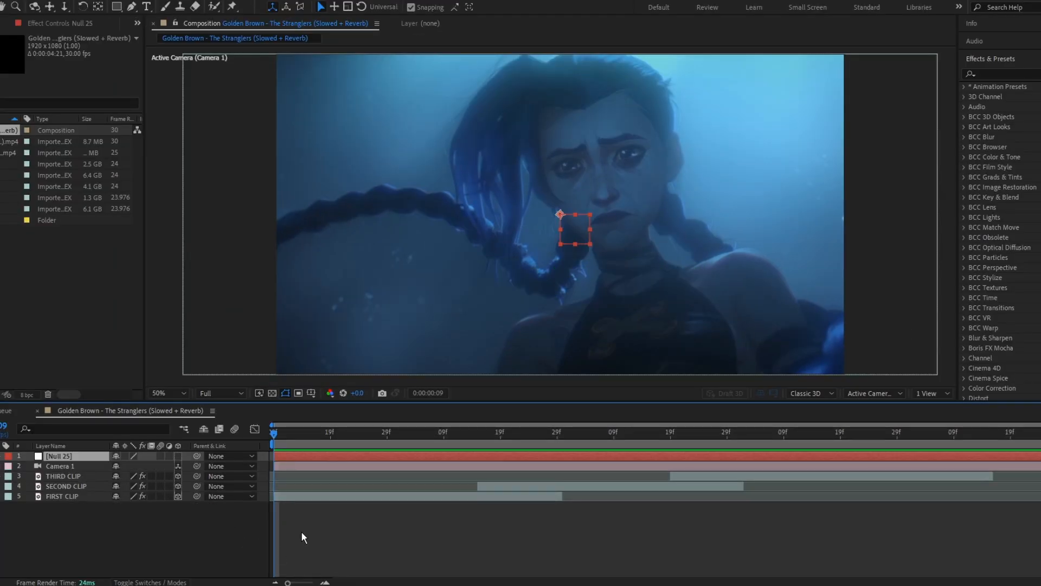
{"action": "left_click", "coordinate": [177, 455]}
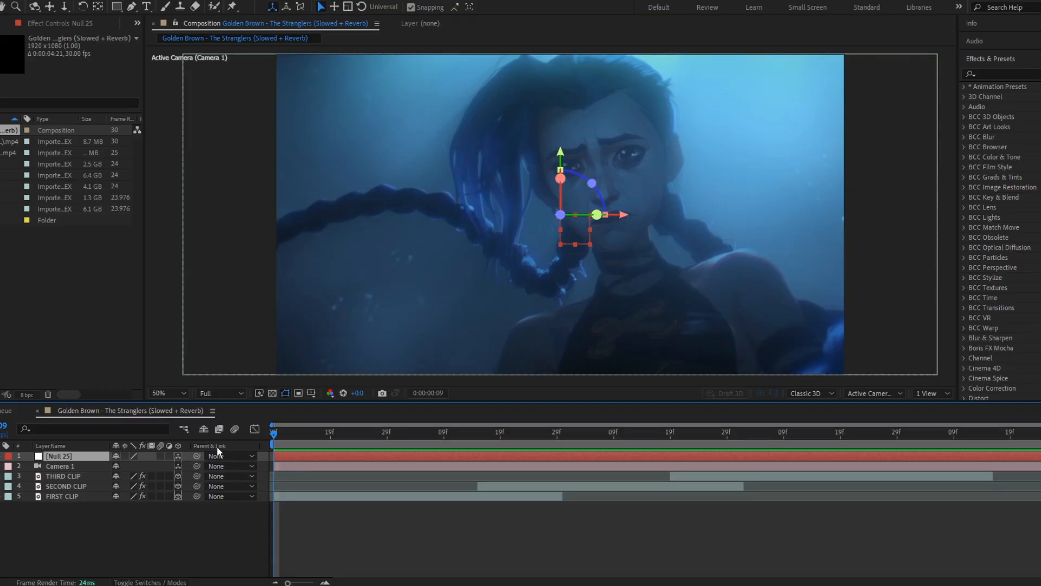
{"action": "left_click_drag", "start_coordinate": [197, 466], "coordinate": [102, 457]}
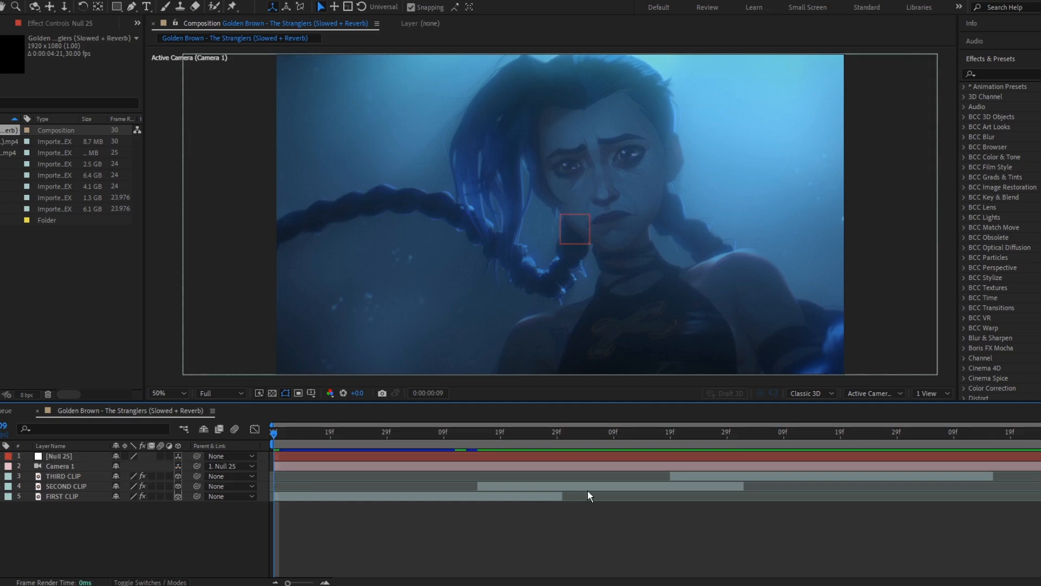
Step: At the start of SECOND CLIP, push that layer back in depth by setting its Z position to 156
{"action": "left_click", "coordinate": [543, 486]}
{"action": "left_click_drag", "start_coordinate": [462, 441], "coordinate": [522, 441]}
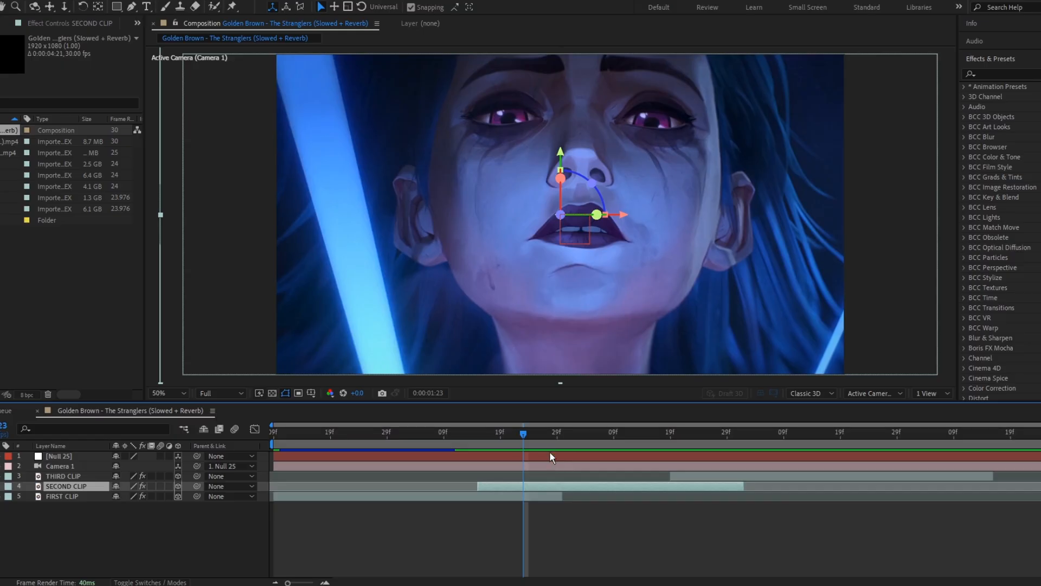
{"action": "left_click", "coordinate": [451, 442]}
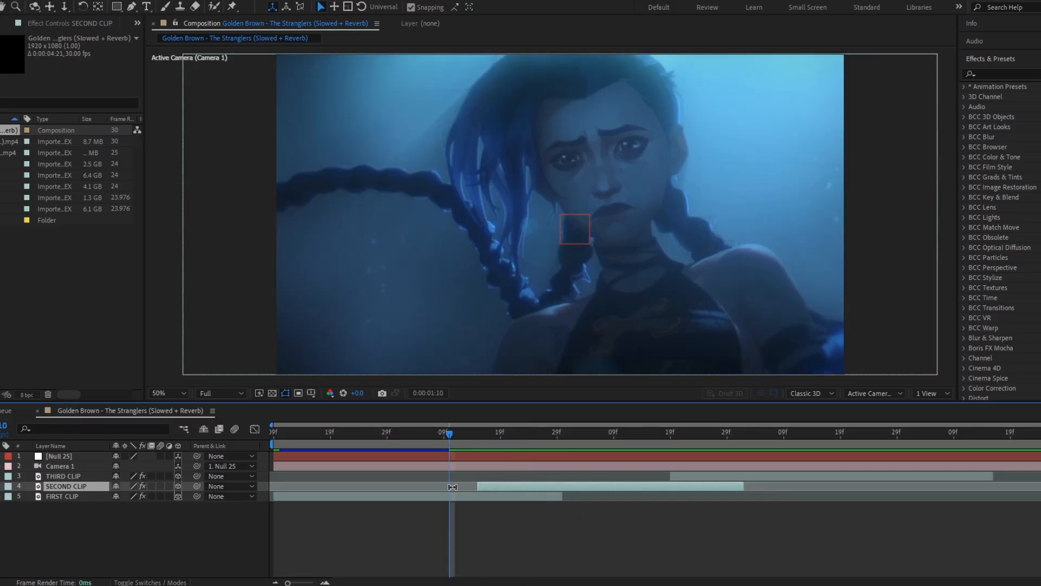
{"action": "left_click", "coordinate": [456, 496]}
{"action": "left_click", "coordinate": [503, 486]}
{"action": "left_click", "coordinate": [512, 442]}
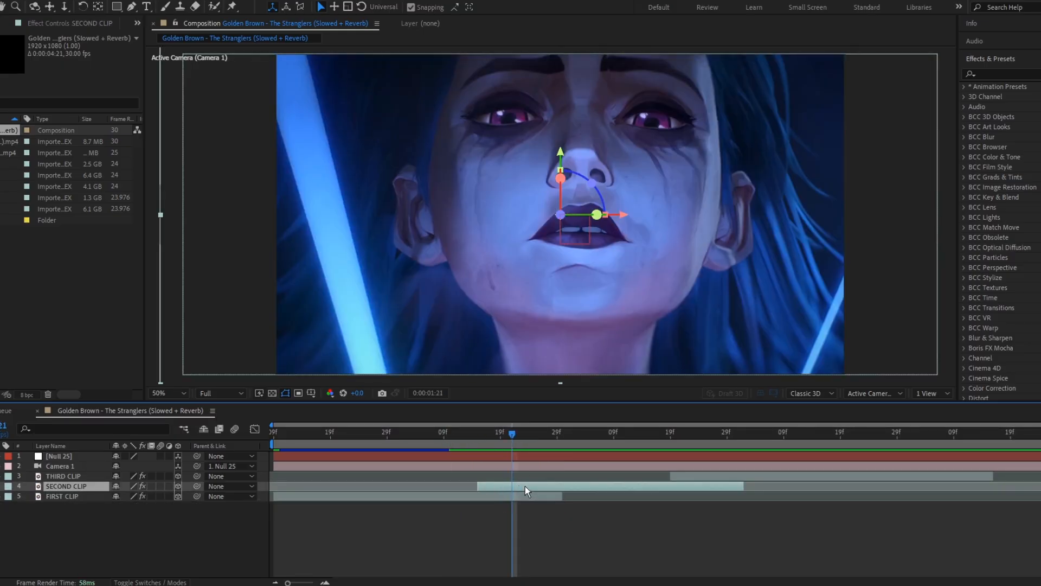
{"action": "key", "text": "p"}
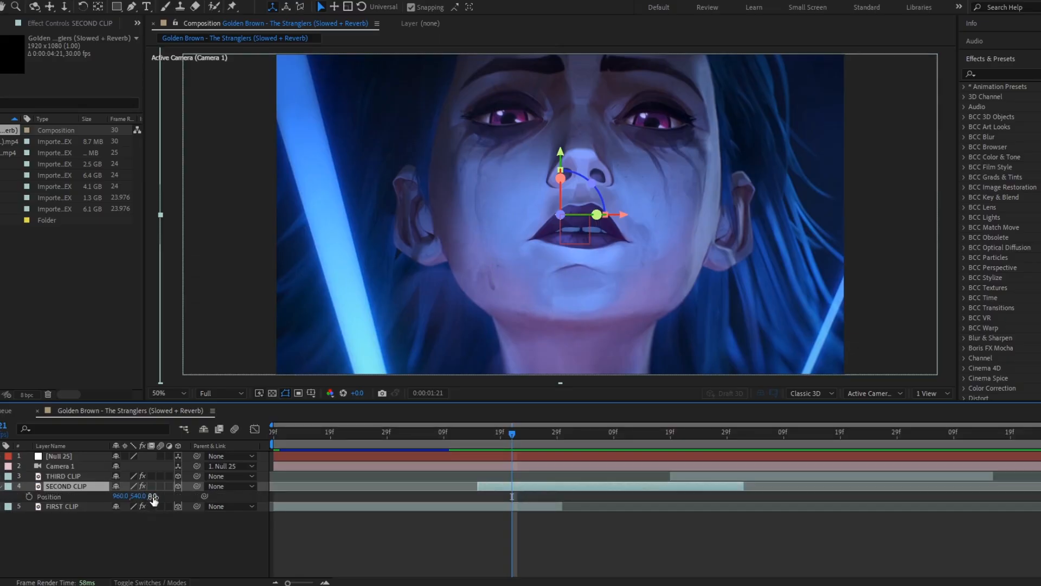
{"action": "left_click_drag", "start_coordinate": [154, 497], "coordinate": [251, 502]}
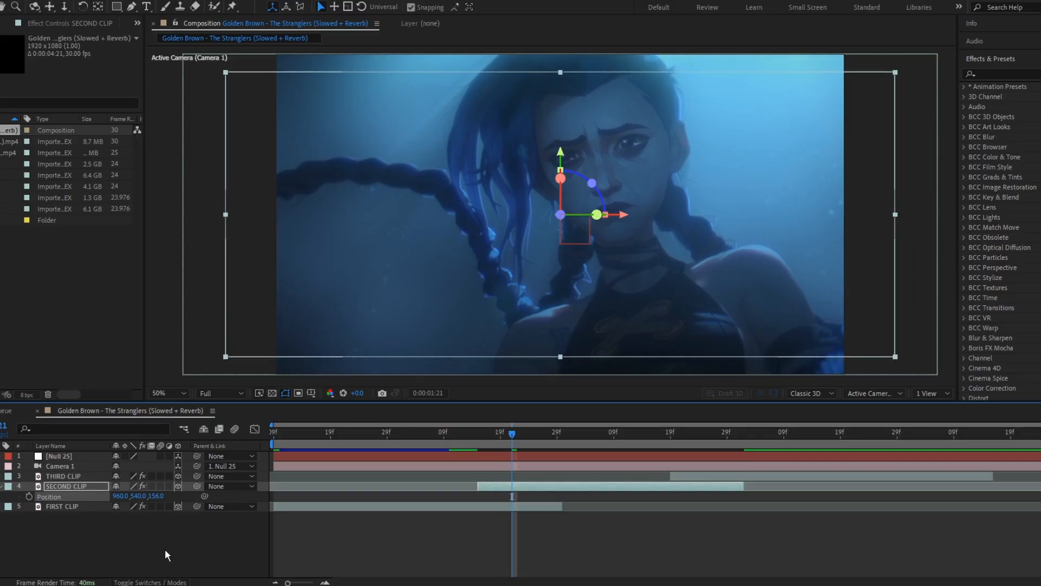
{"action": "key", "text": "r"}
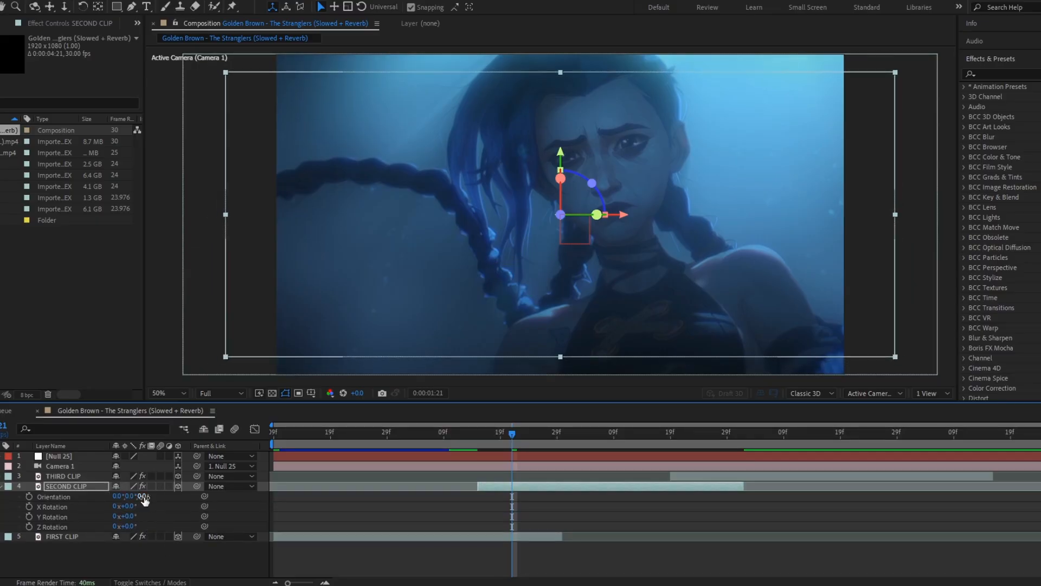
{"action": "left_click_drag", "start_coordinate": [143, 497], "coordinate": [140, 496]}
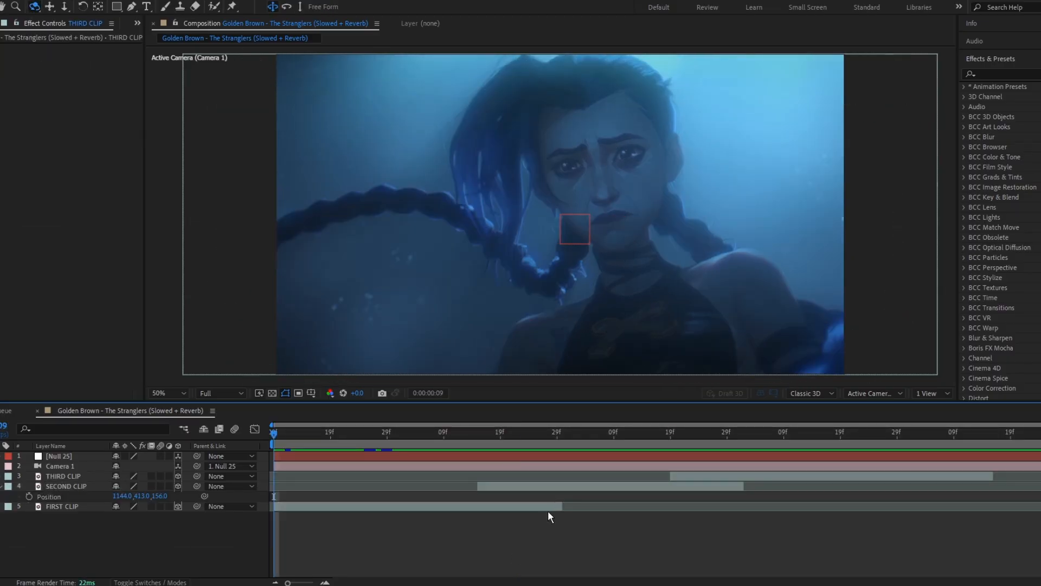
Step: Select the null and add a Position keyframe at 0:00:01:15
{"action": "left_click", "coordinate": [480, 456]}
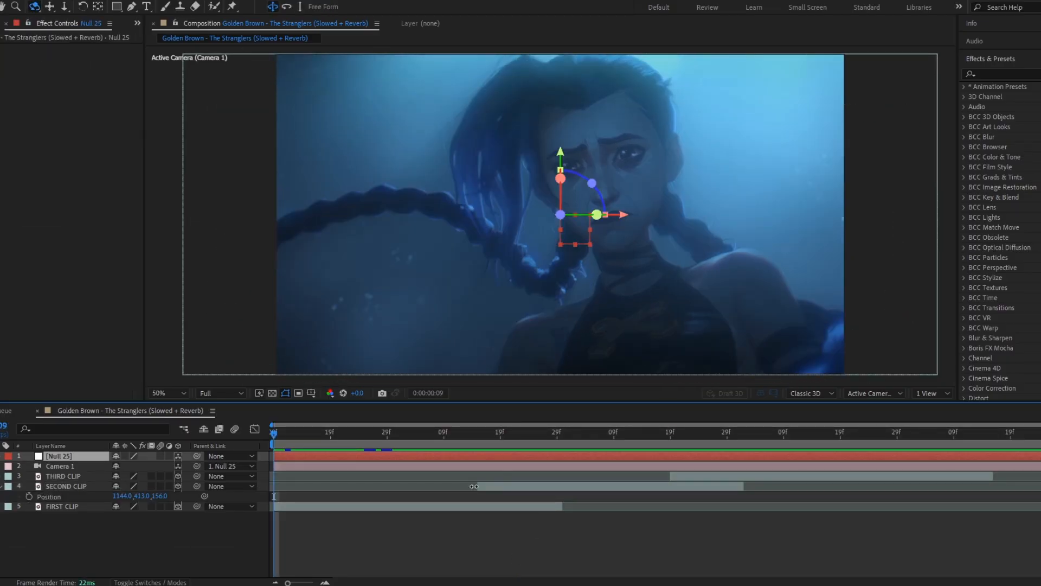
{"action": "key", "text": "p"}
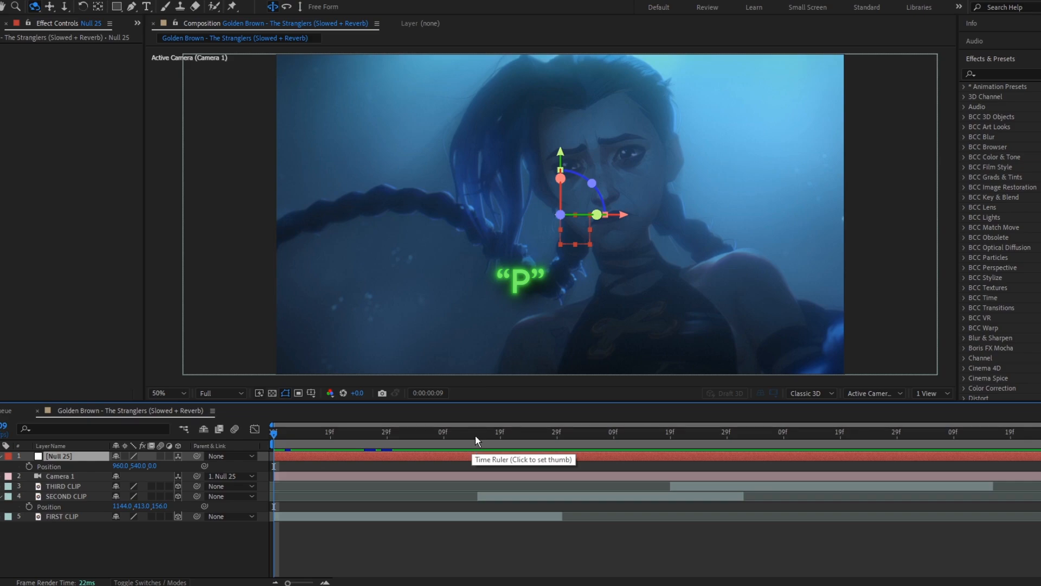
{"action": "left_click", "coordinate": [475, 434]}
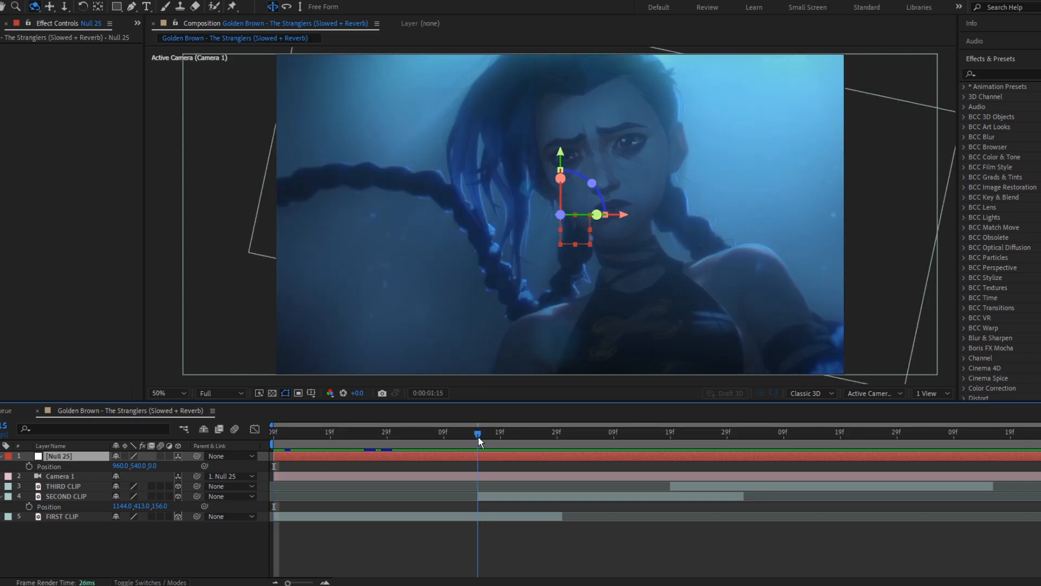
{"action": "left_click", "coordinate": [29, 467]}
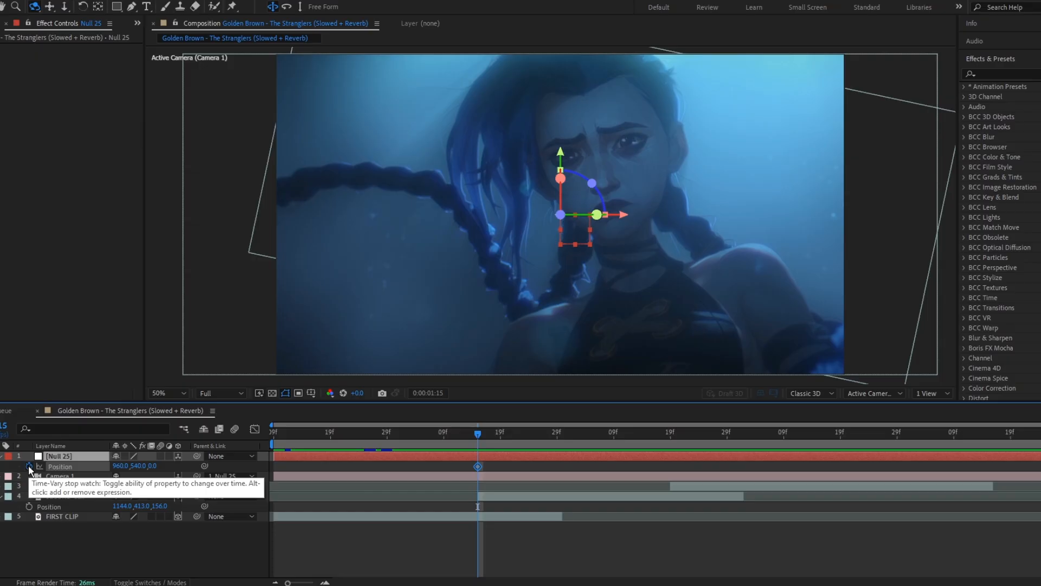
Step: At 0:00:02:07, set the null's position to 1225, 404, 168
{"action": "left_click", "coordinate": [580, 443]}
{"action": "left_click_drag", "start_coordinate": [580, 446], "coordinate": [602, 443]}
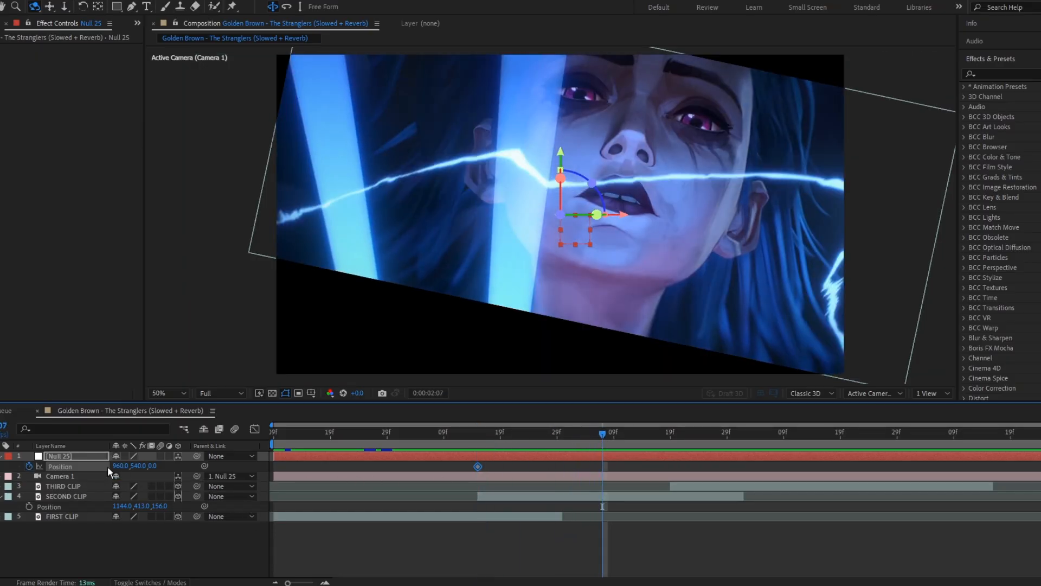
{"action": "left_click_drag", "start_coordinate": [152, 467], "coordinate": [243, 466]}
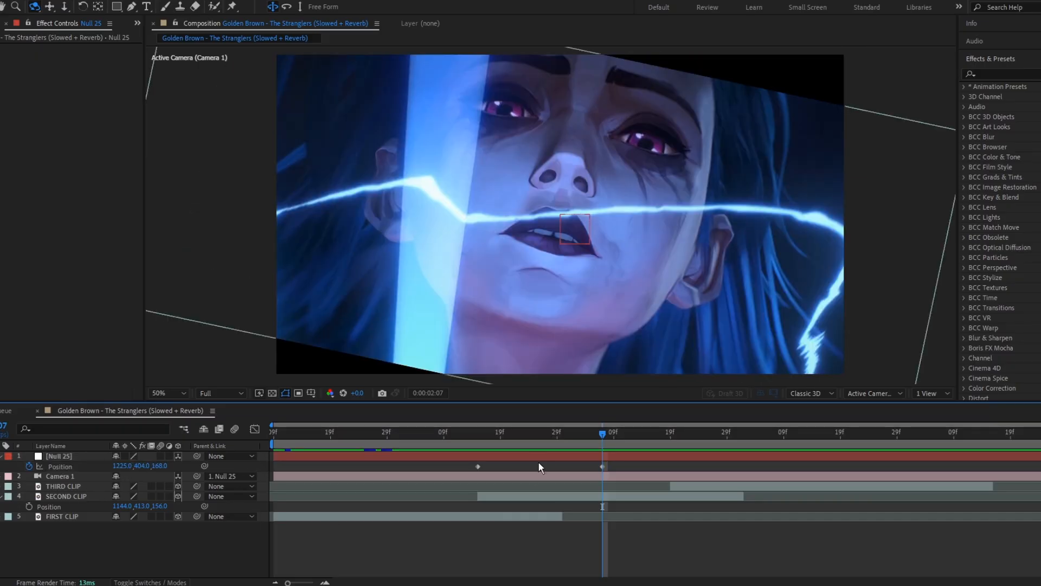
Step: Return to 0:00:01:15 and add an Orientation keyframe on the null
{"action": "left_click_drag", "start_coordinate": [490, 439], "coordinate": [477, 441]}
{"action": "left_click", "coordinate": [486, 456]}
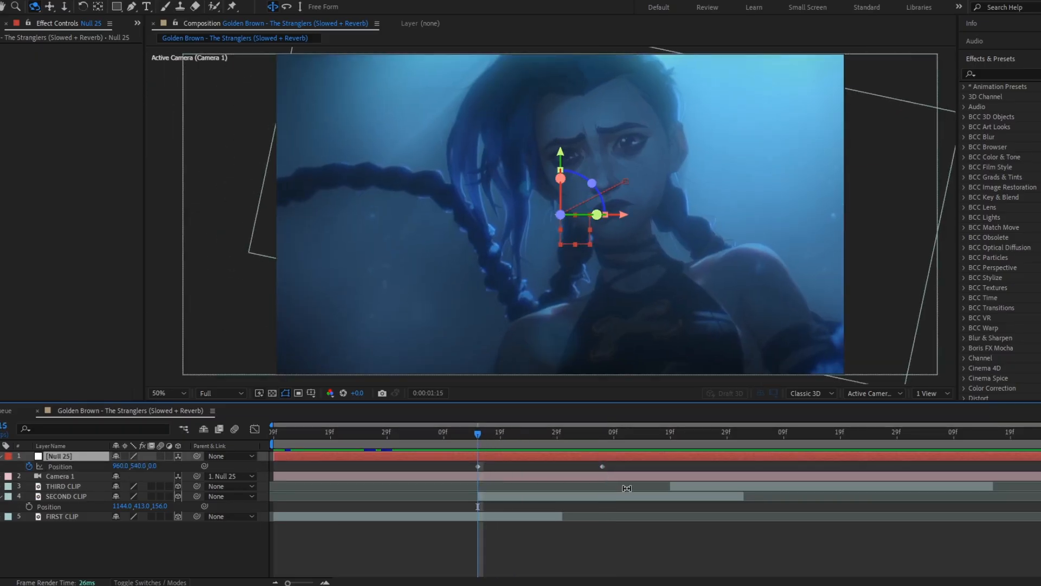
{"action": "key", "text": "r"}
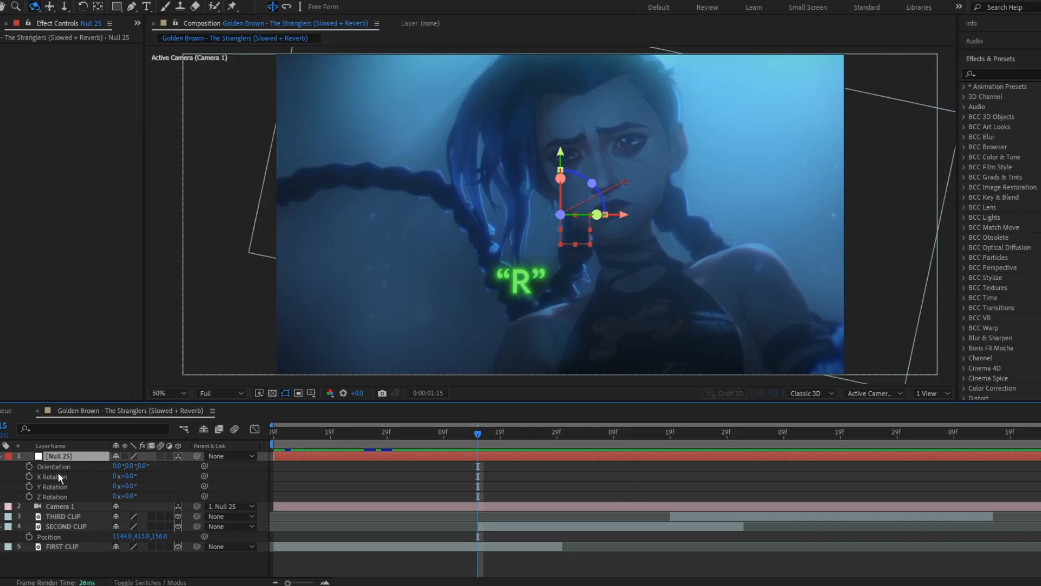
{"action": "left_click", "coordinate": [28, 466]}
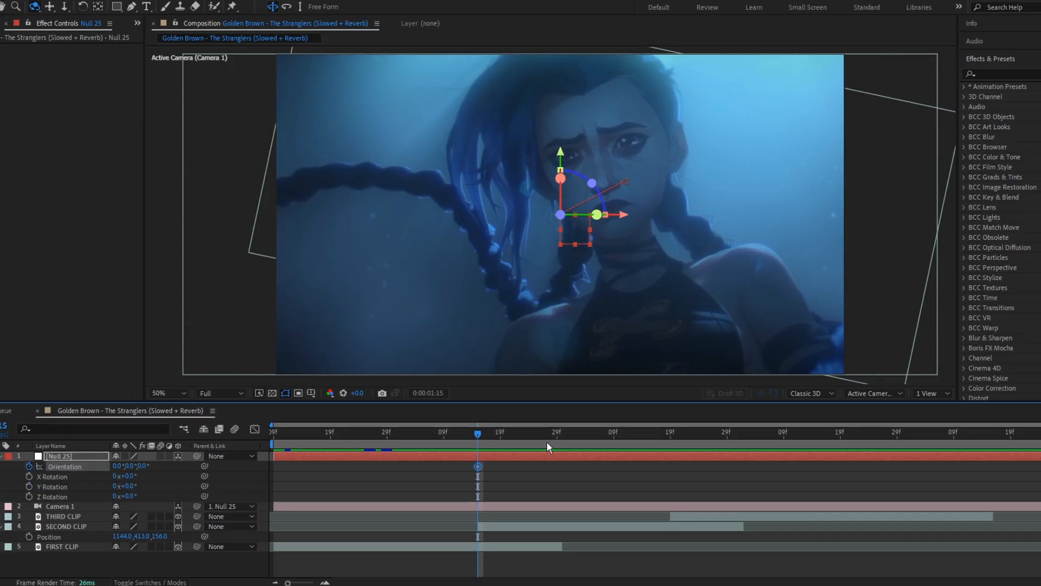
Step: Reveal the null's keyframed properties and move its end Position and Orientation keyframes later in time
{"action": "left_click", "coordinate": [587, 434]}
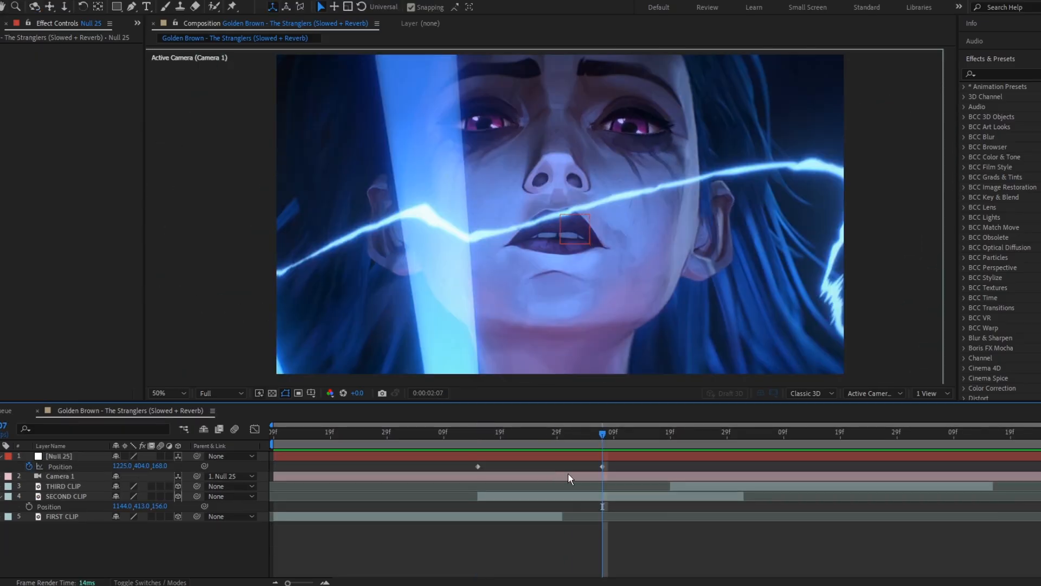
{"action": "left_click", "coordinate": [555, 460]}
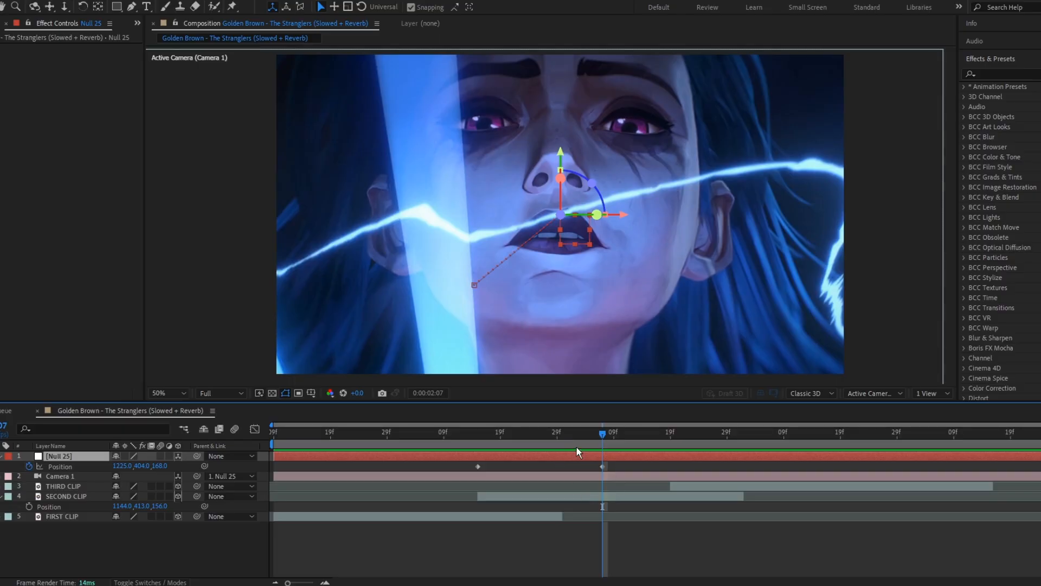
{"action": "key", "text": "u"}
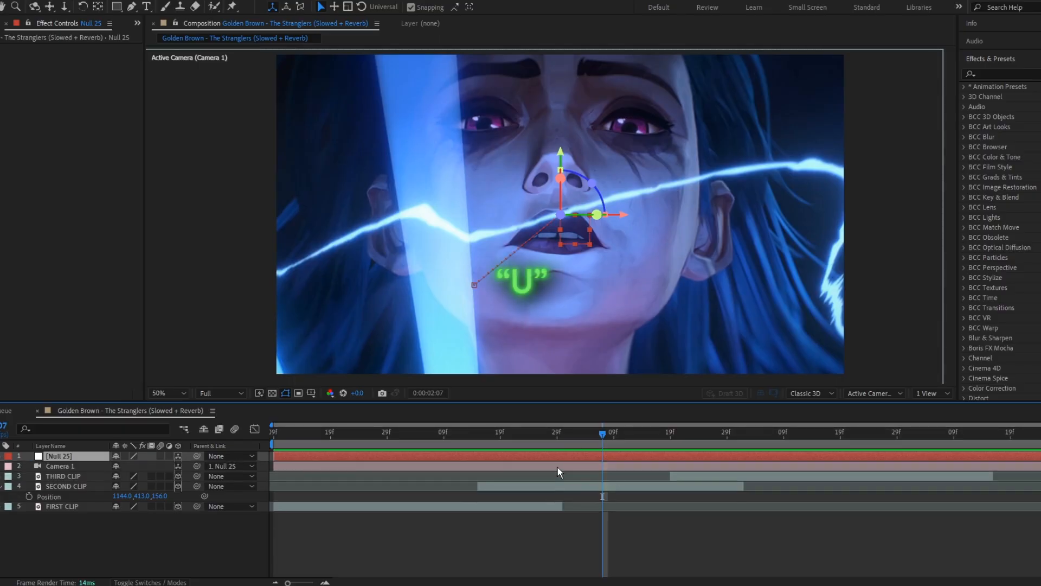
{"action": "left_click_drag", "start_coordinate": [590, 469], "coordinate": [690, 480]}
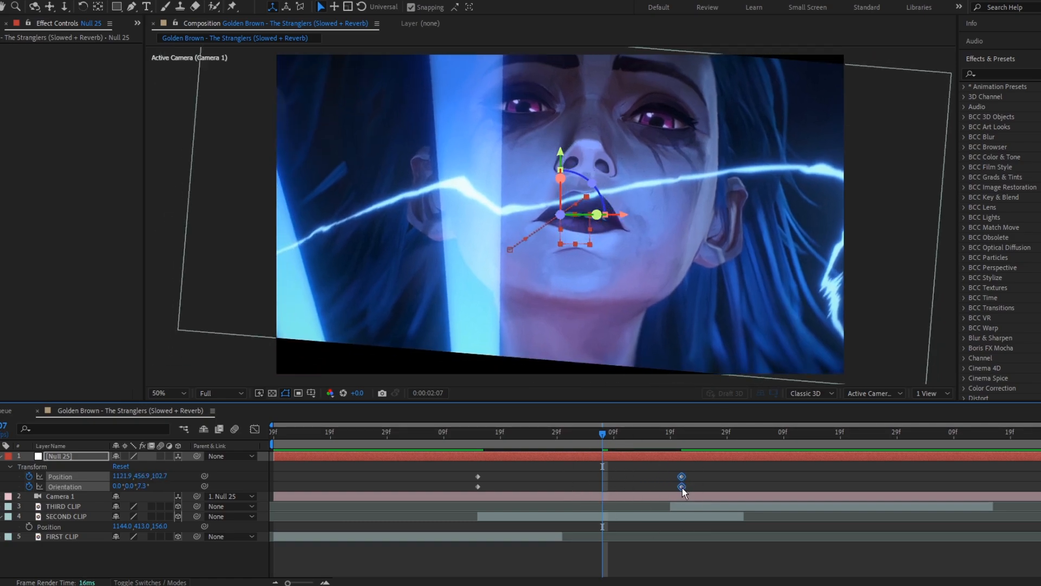
Step: Select all of the null's keyframes and apply Easy Ease to them
{"action": "left_click_drag", "start_coordinate": [705, 488], "coordinate": [428, 460]}
{"action": "key", "text": "F9"}
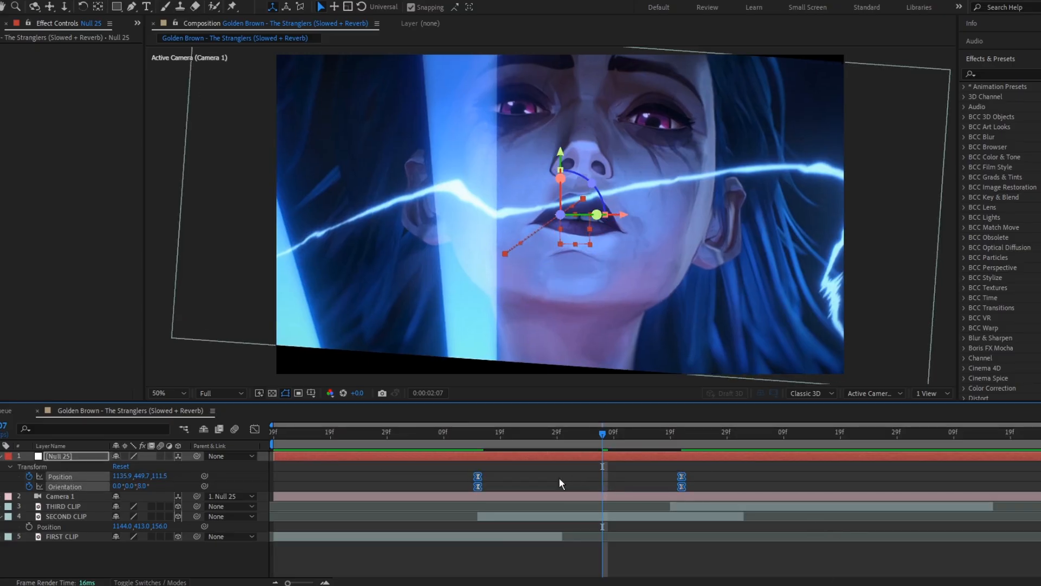
{"action": "left_click_drag", "start_coordinate": [376, 474], "coordinate": [498, 479]}
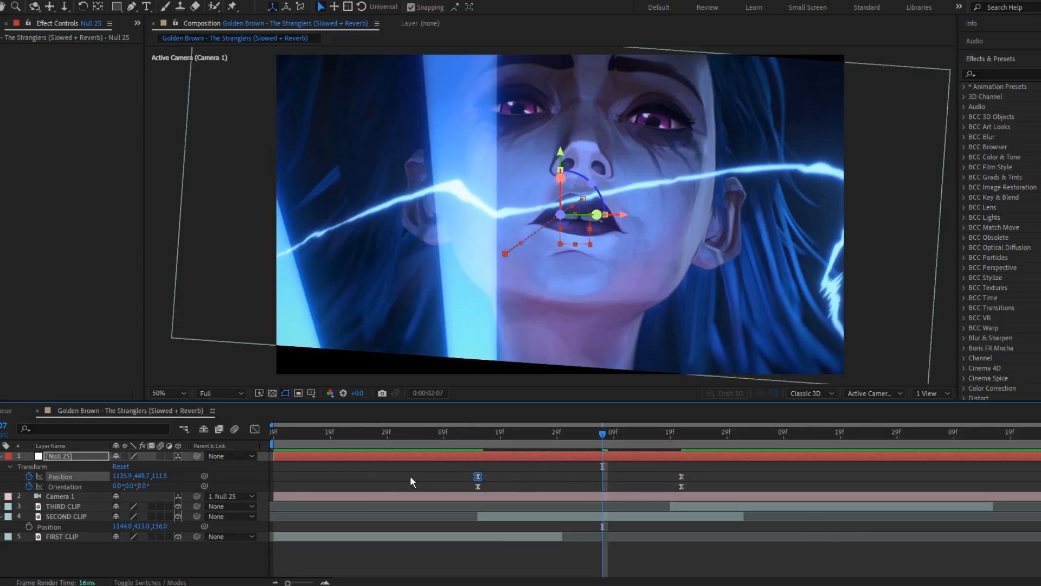
{"action": "left_click", "coordinate": [410, 478]}
Step: Preview the camera move from 0:00:00:24
{"action": "left_click_drag", "start_coordinate": [474, 434], "coordinate": [359, 436]}
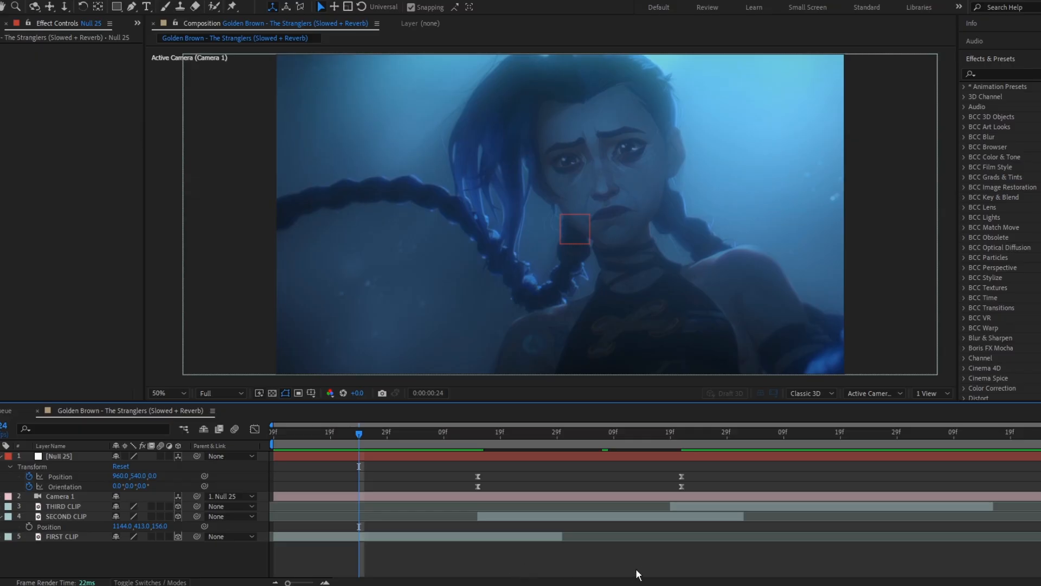
{"action": "key", "text": "space"}
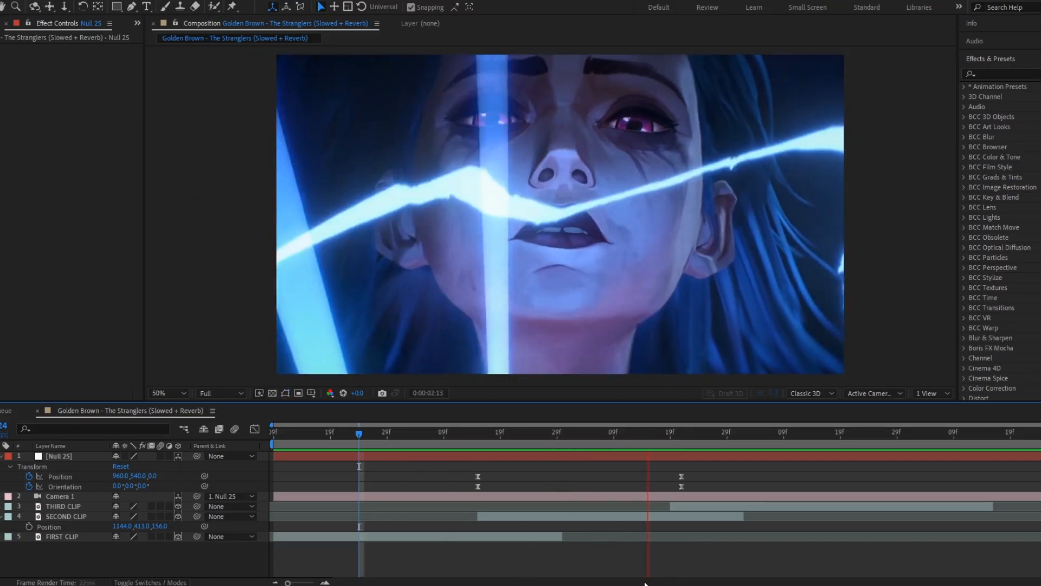
{"action": "key", "text": "space"}
Step: Open the null's Position speed graph and drag the keyframe influence handles to sharpen the ease
{"action": "left_click", "coordinate": [61, 477]}
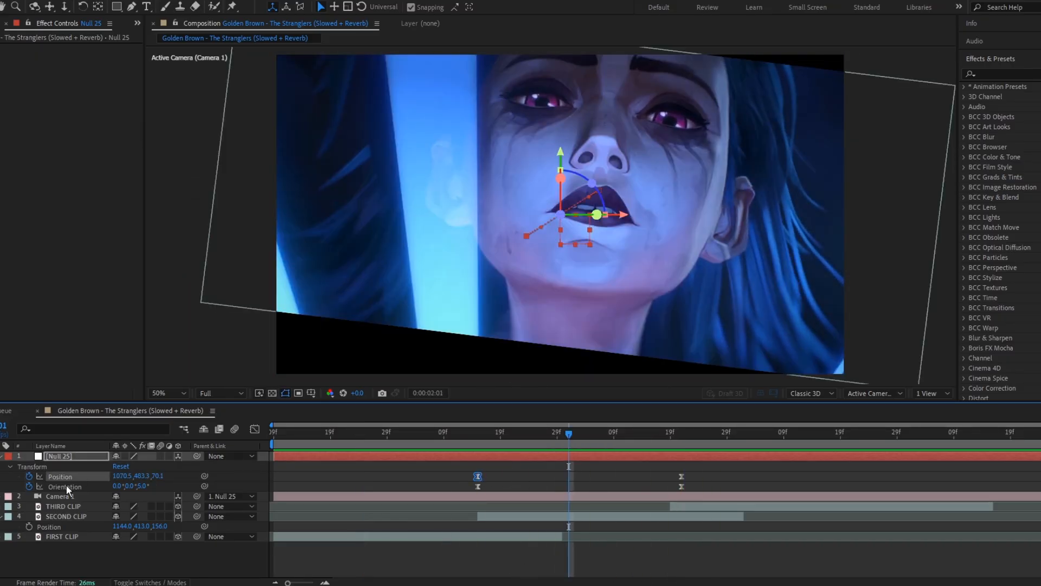
{"action": "left_click", "coordinate": [255, 428]}
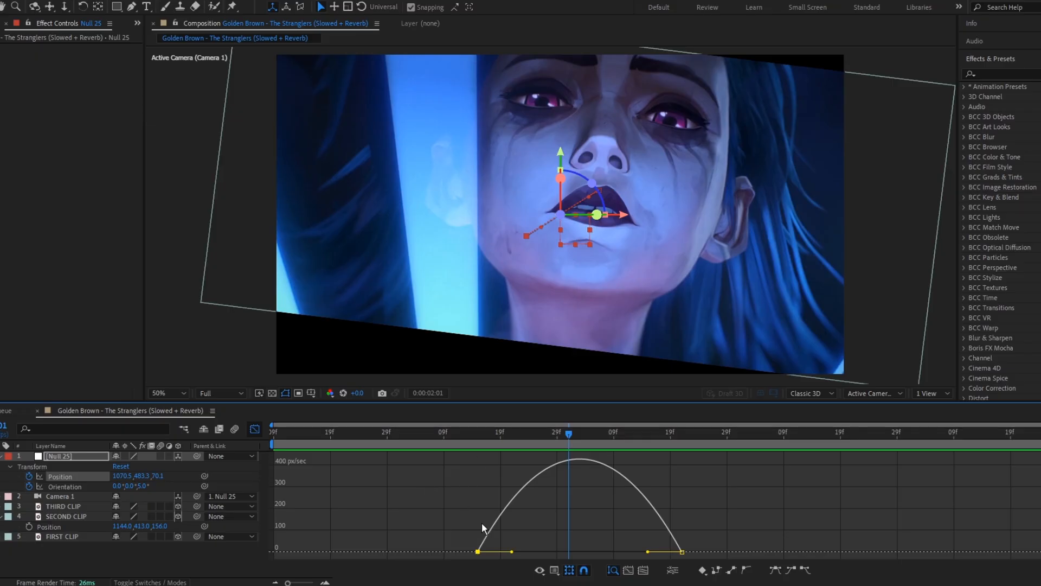
{"action": "left_click", "coordinate": [564, 571]}
{"action": "left_click", "coordinate": [584, 454]}
{"action": "left_click_drag", "start_coordinate": [648, 553], "coordinate": [588, 551]}
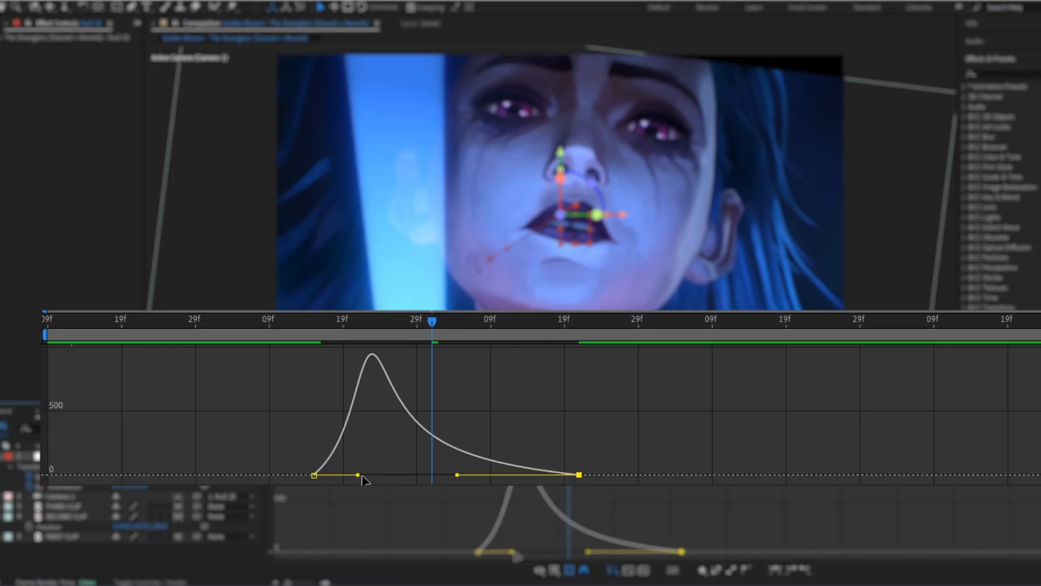
{"action": "left_click_drag", "start_coordinate": [358, 475], "coordinate": [369, 475]}
{"action": "left_click_drag", "start_coordinate": [458, 475], "coordinate": [461, 475]}
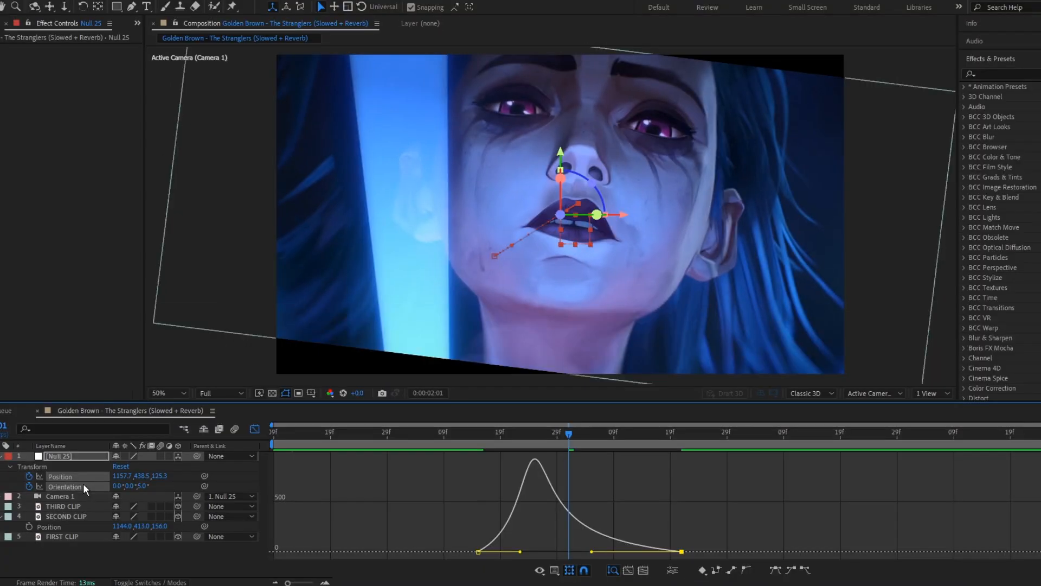
Step: Adjust the Orientation speed graph handles the same way, then close the graph editor
{"action": "left_click", "coordinate": [84, 487]}
{"action": "left_click_drag", "start_coordinate": [403, 497], "coordinate": [521, 557]}
{"action": "left_click_drag", "start_coordinate": [648, 552], "coordinate": [592, 551]}
{"action": "left_click_drag", "start_coordinate": [511, 551], "coordinate": [522, 552]}
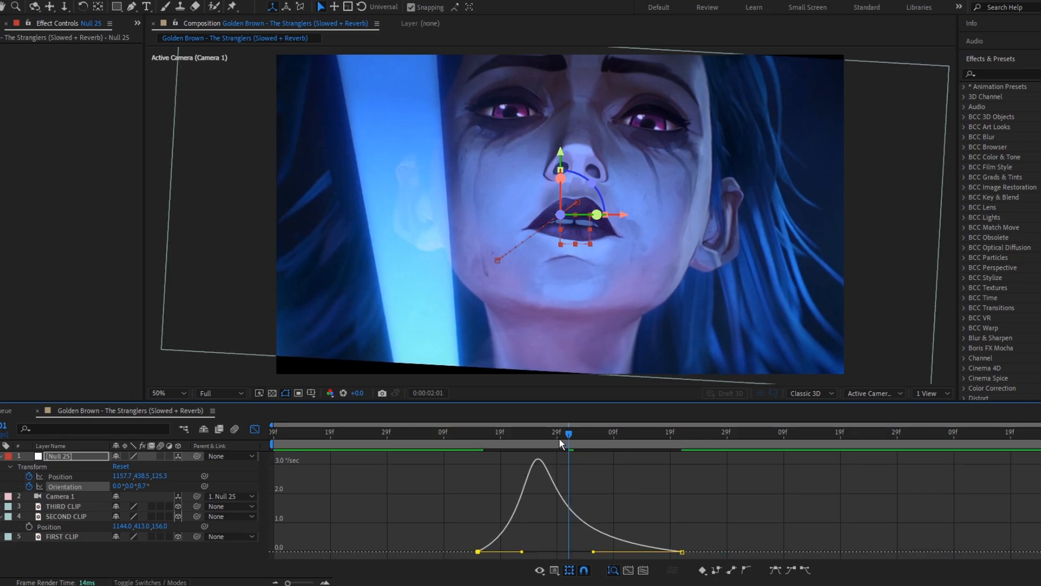
{"action": "left_click_drag", "start_coordinate": [559, 438], "coordinate": [519, 440]}
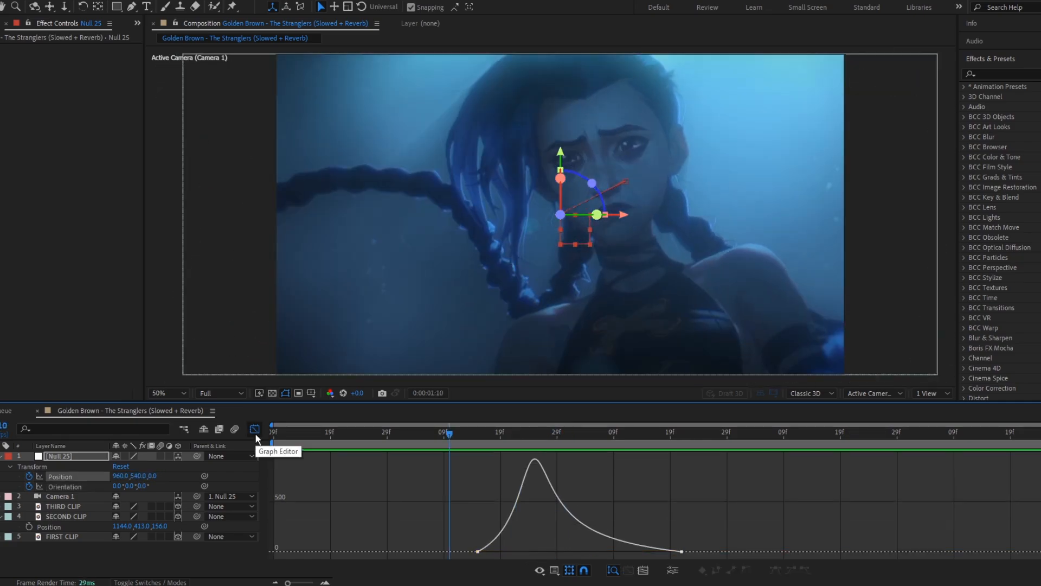
{"action": "left_click", "coordinate": [255, 432]}
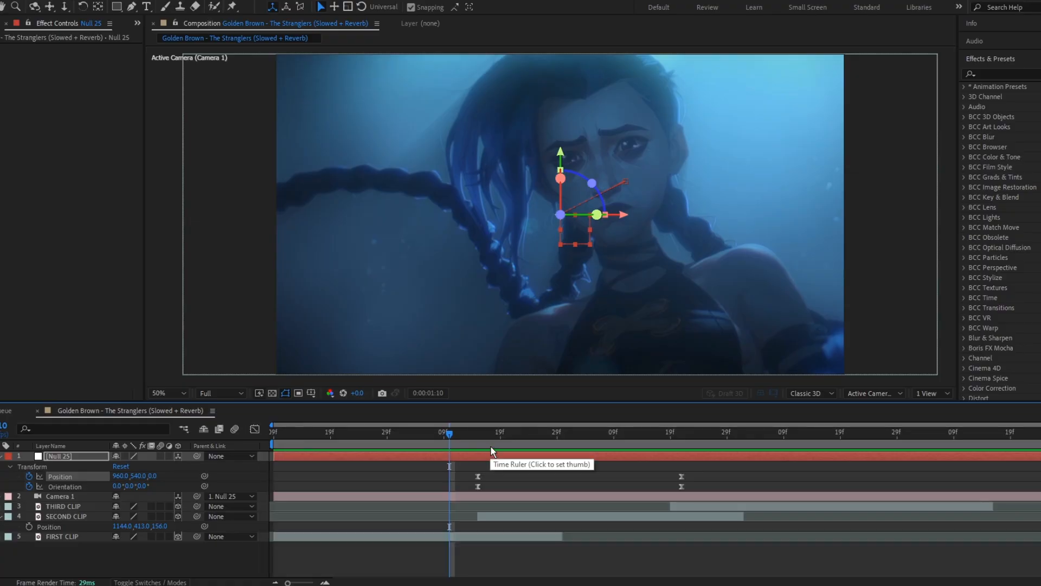
Step: Preview the camera move from 0:00:01:00
{"action": "left_click_drag", "start_coordinate": [454, 437], "coordinate": [391, 438]}
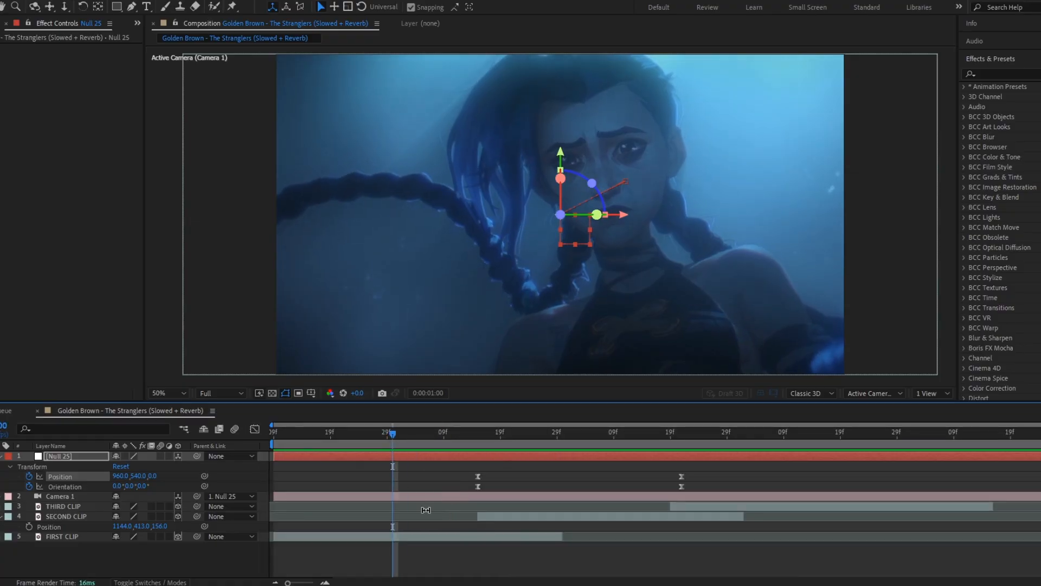
{"action": "key", "text": "space"}
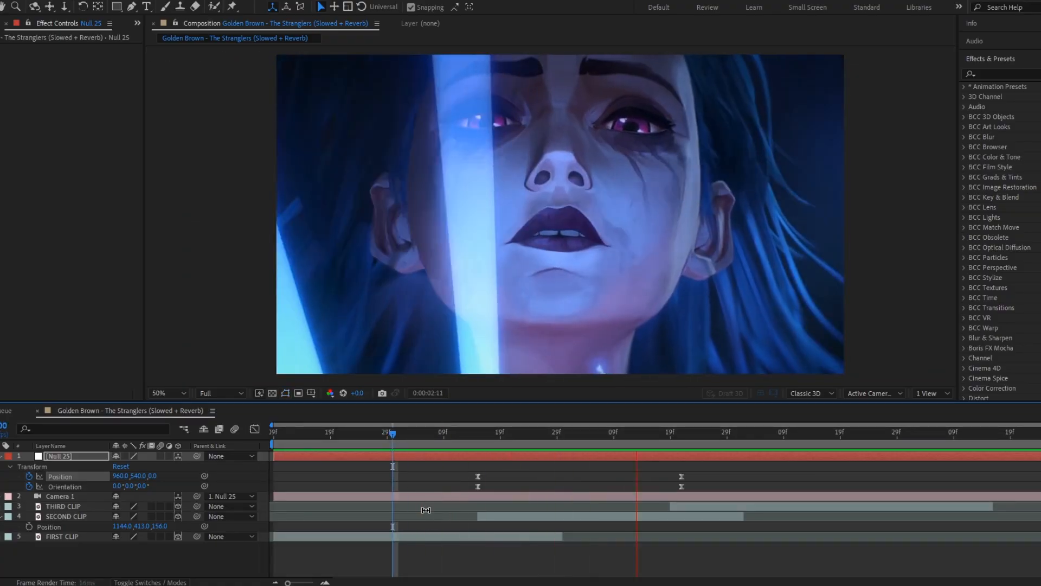
Step: Keyframe the second clip's opacity to fade from 0% at 0:00:01:15 to 100% at 0:00:01:29
{"action": "left_click_drag", "start_coordinate": [583, 431], "coordinate": [478, 428]}
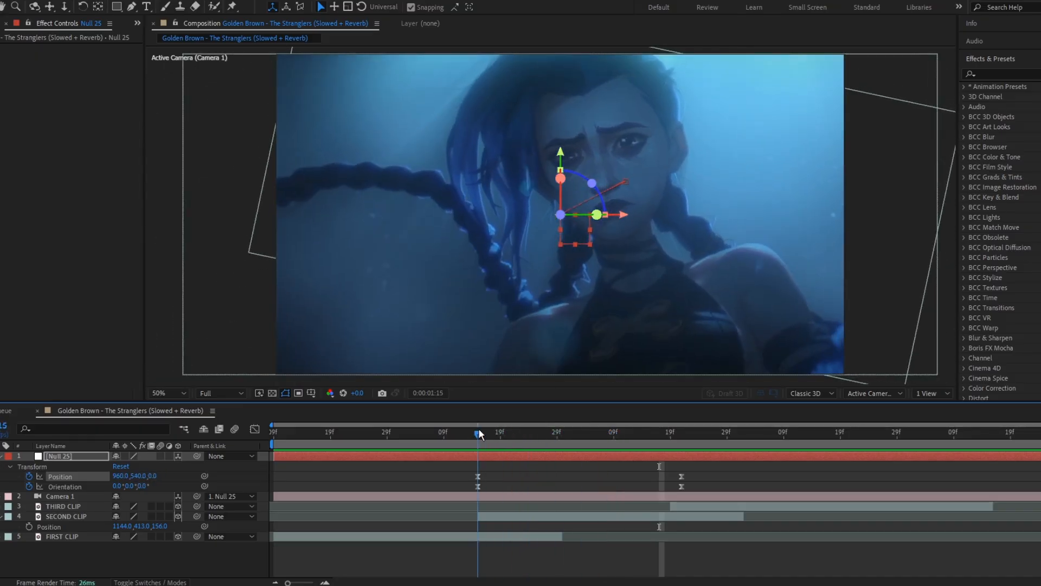
{"action": "left_click", "coordinate": [508, 517]}
{"action": "key", "text": "t"}
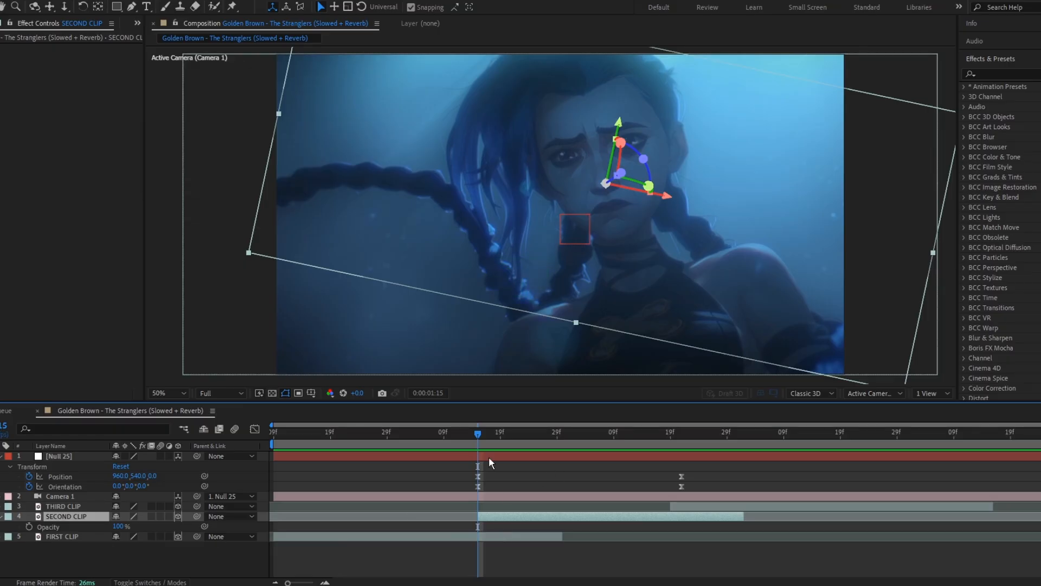
{"action": "left_click", "coordinate": [29, 527]}
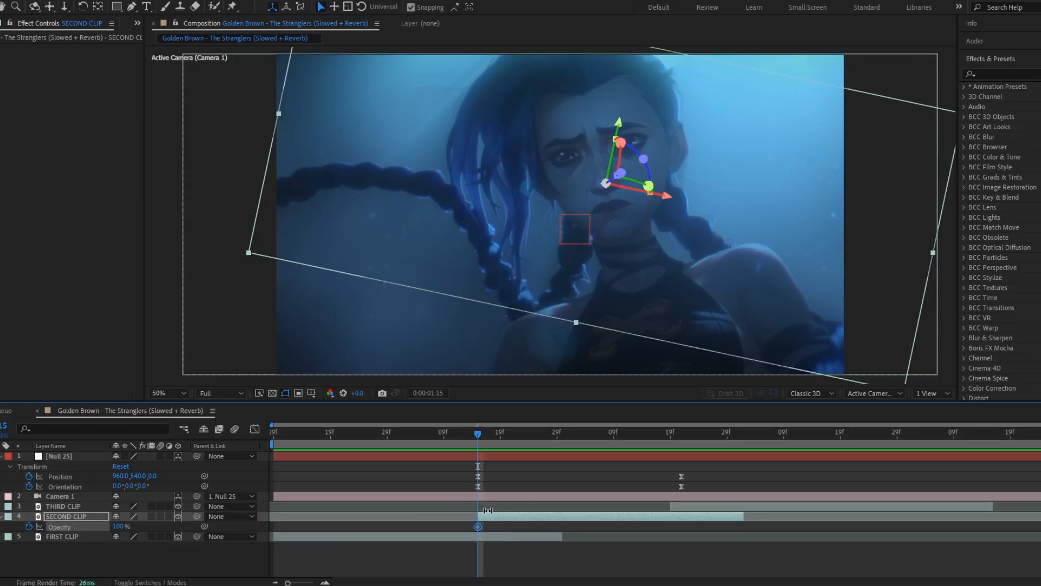
{"action": "left_click_drag", "start_coordinate": [477, 529], "coordinate": [557, 530]}
{"action": "left_click", "coordinate": [120, 527]}
{"action": "type", "text": "0"}
{"action": "key", "text": "Return"}
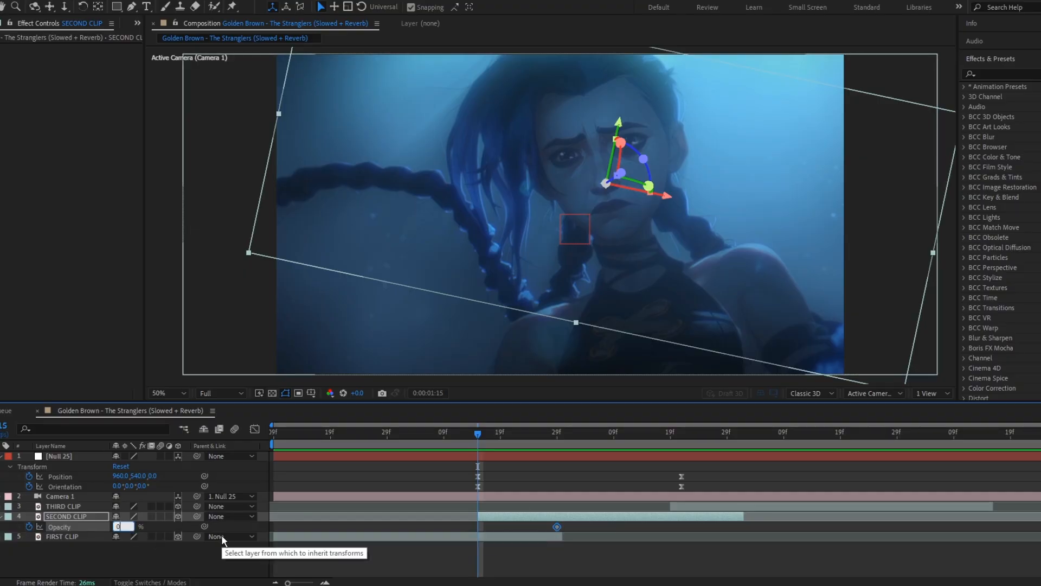
Step: Keyframe the first clip's opacity to fade from 100% at 0:00:01:15 to 0% at 0:00:01:29
{"action": "left_click", "coordinate": [471, 538]}
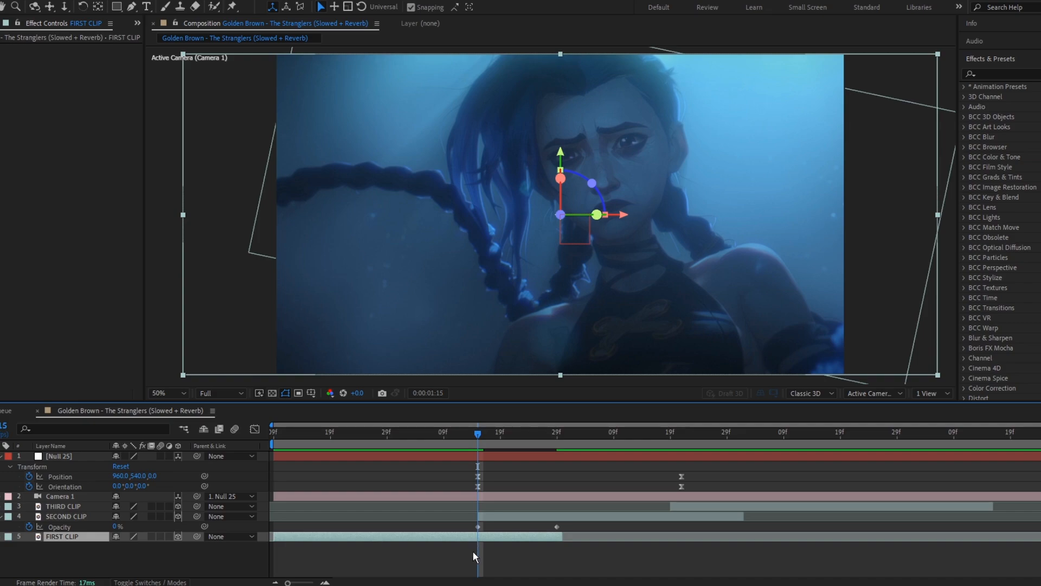
{"action": "key", "text": "t"}
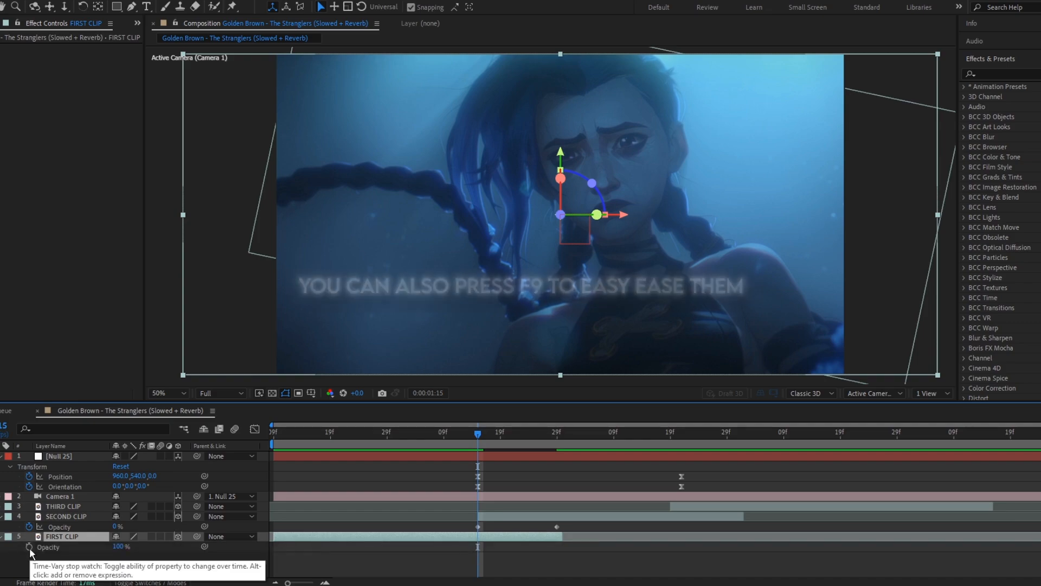
{"action": "left_click", "coordinate": [29, 547]}
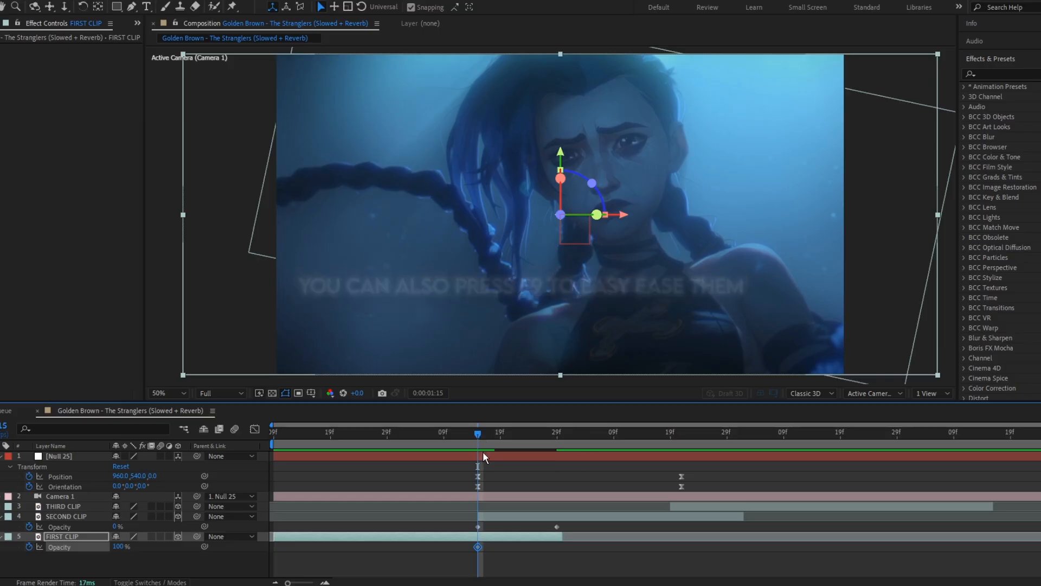
{"action": "left_click_drag", "start_coordinate": [486, 438], "coordinate": [557, 440]}
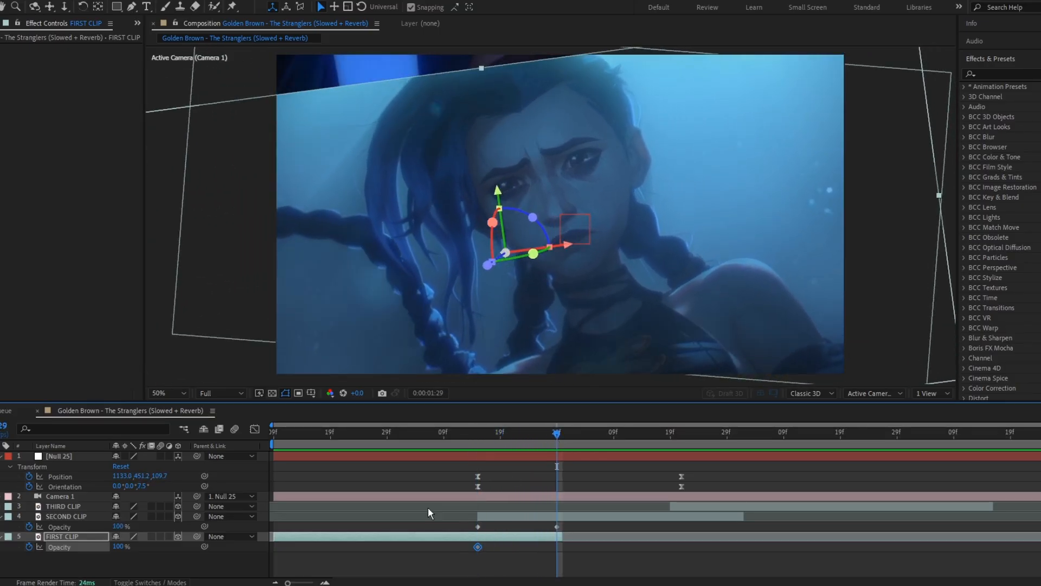
{"action": "left_click", "coordinate": [93, 536]}
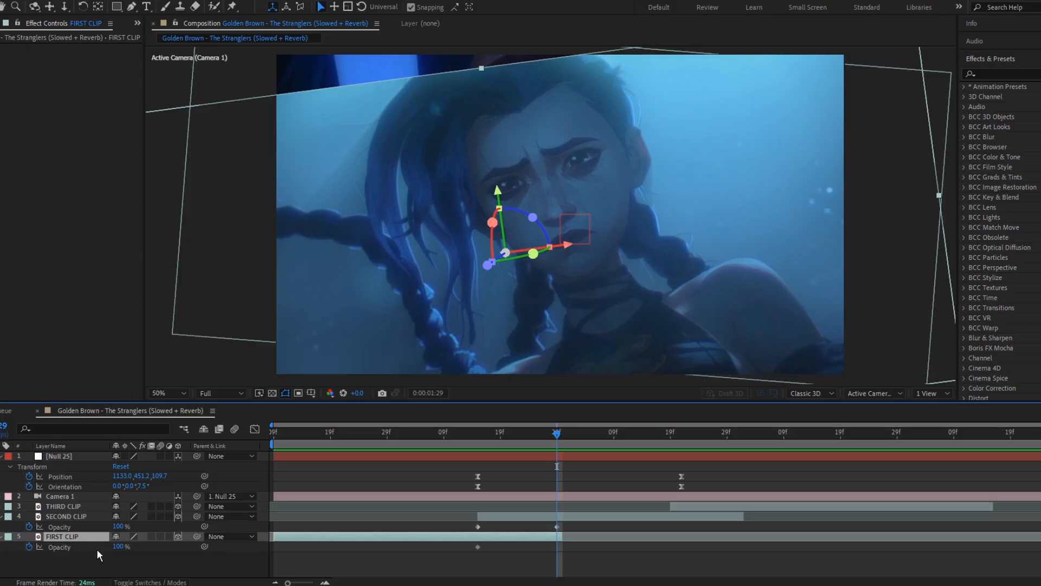
{"action": "left_click", "coordinate": [118, 547]}
{"action": "type", "text": "0"}
{"action": "left_click", "coordinate": [385, 549]}
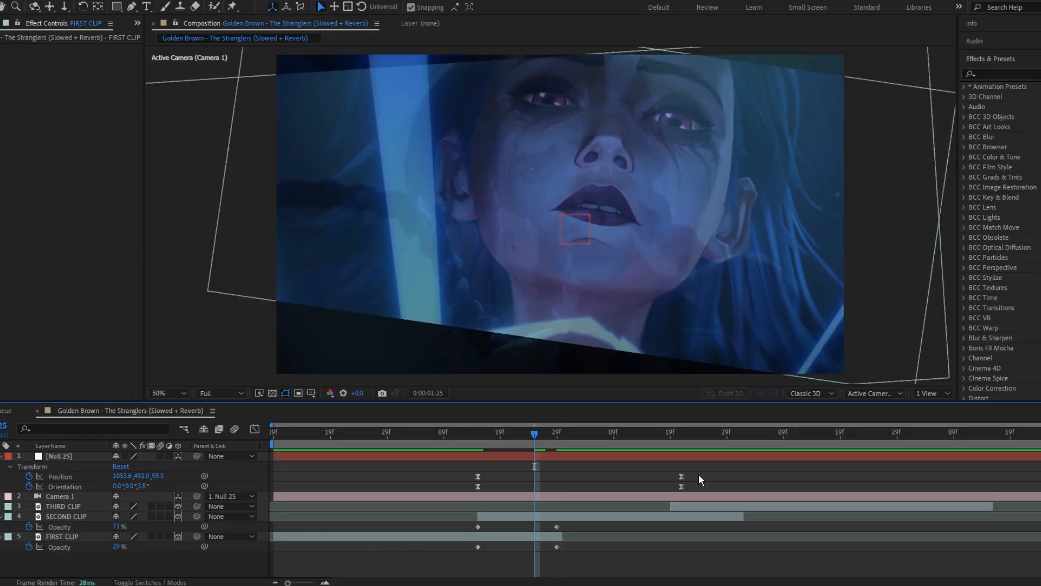
Step: Inspect the null's Position speed graph around the transition, then close the graph editor
{"action": "left_click", "coordinate": [682, 476]}
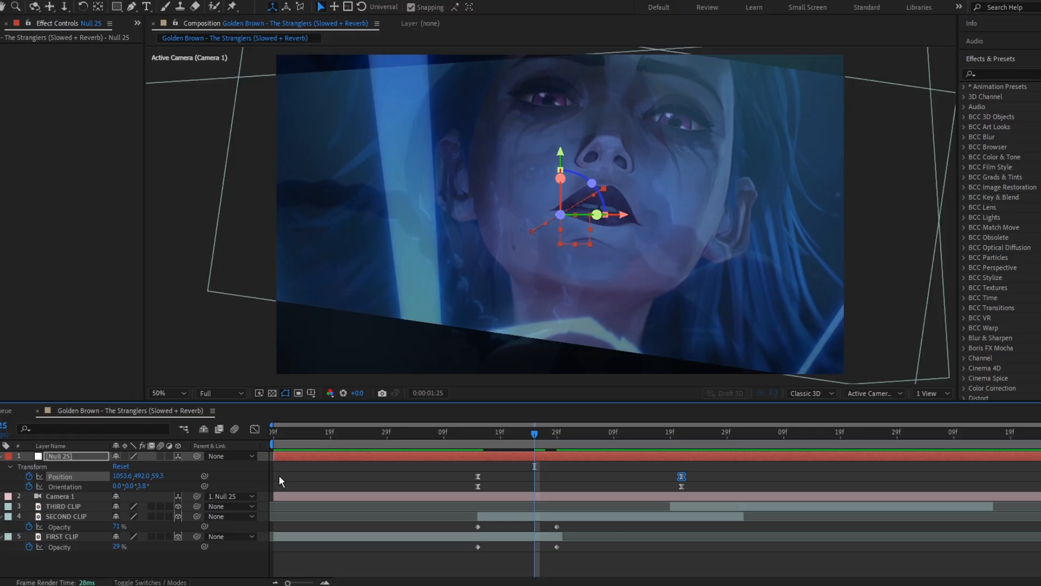
{"action": "left_click", "coordinate": [254, 430]}
{"action": "left_click_drag", "start_coordinate": [539, 433], "coordinate": [538, 438]}
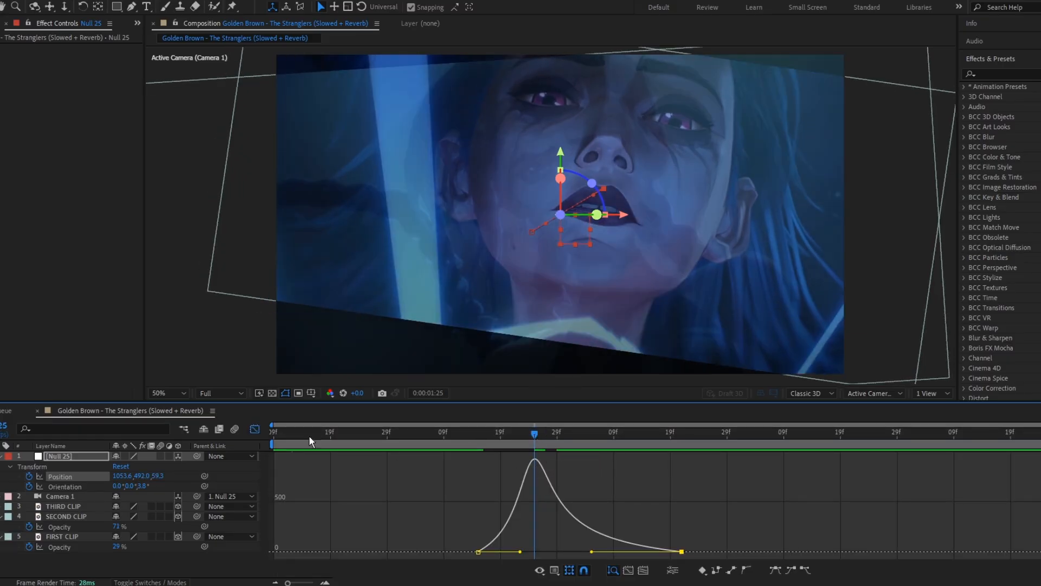
{"action": "left_click", "coordinate": [255, 429]}
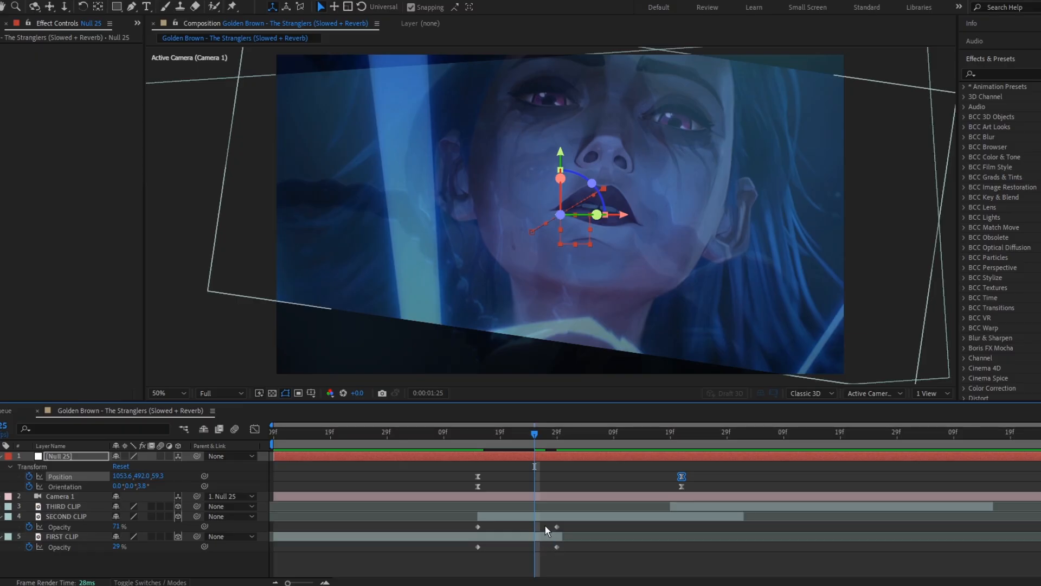
Step: Preview the crossfaded camera transition from 0:00:01:10
{"action": "left_click", "coordinate": [531, 440]}
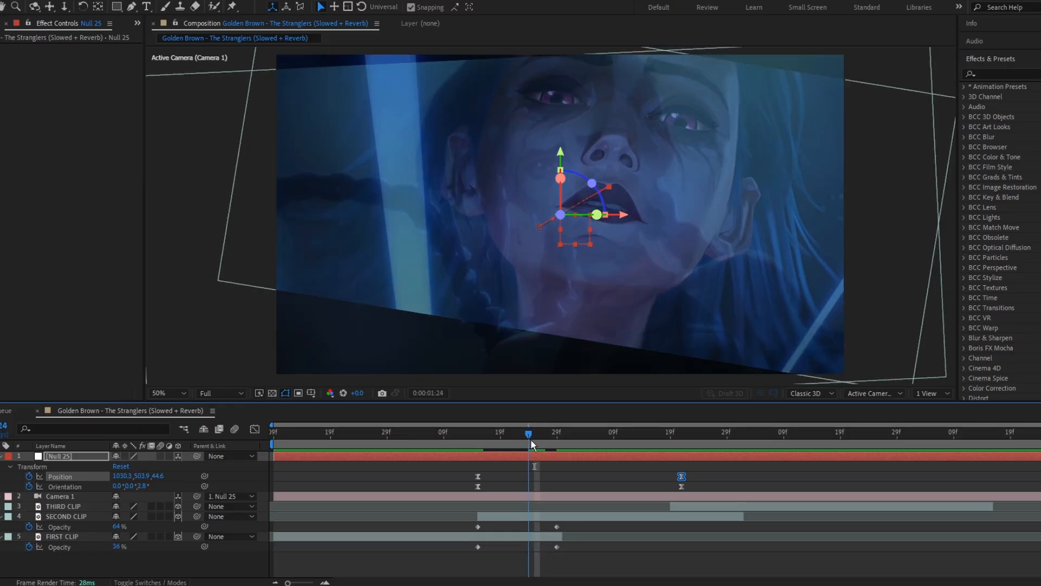
{"action": "left_click", "coordinate": [421, 444]}
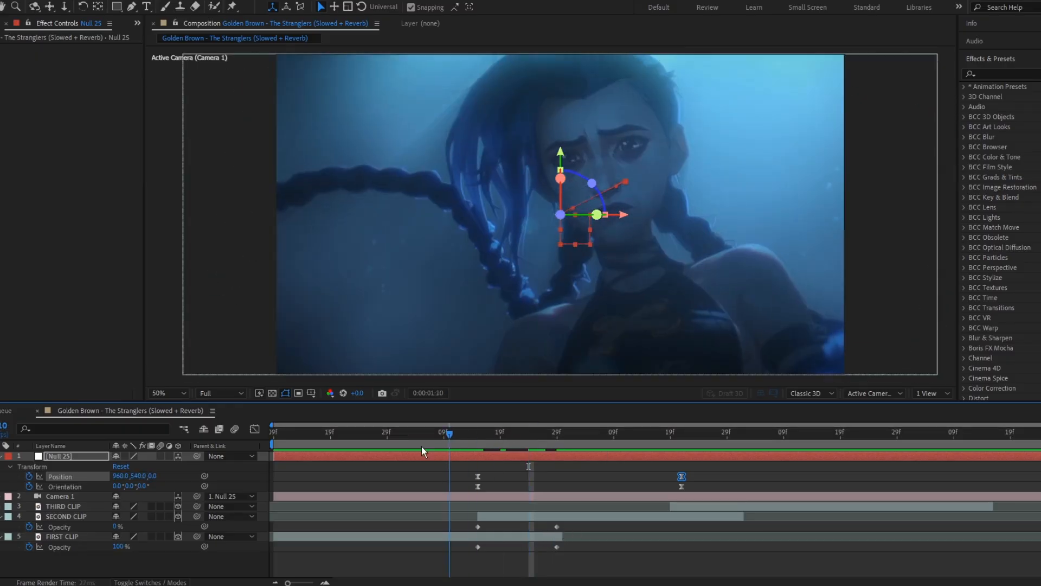
{"action": "key", "text": "space"}
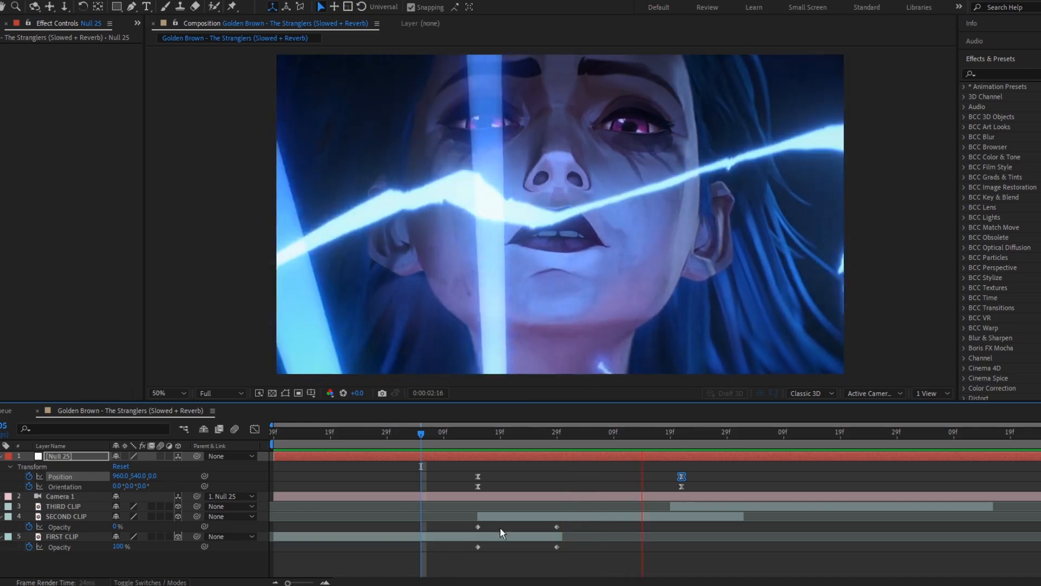
Step: Search the effects for Motion Tile and apply it to the second clip at 0:00:01:24
{"action": "left_click", "coordinate": [687, 435]}
{"action": "left_click_drag", "start_coordinate": [687, 439], "coordinate": [525, 457]}
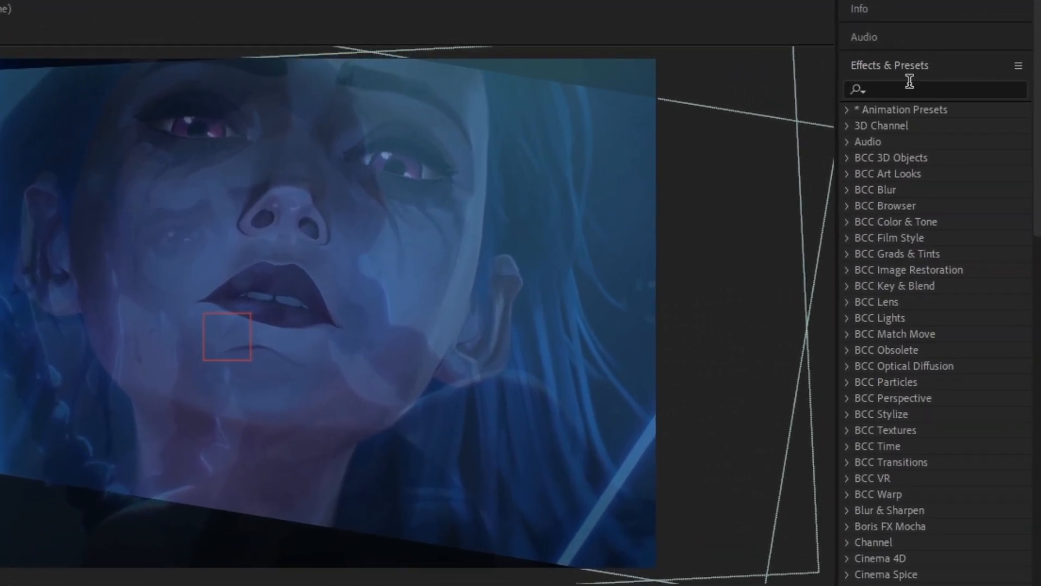
{"action": "left_click", "coordinate": [931, 84]}
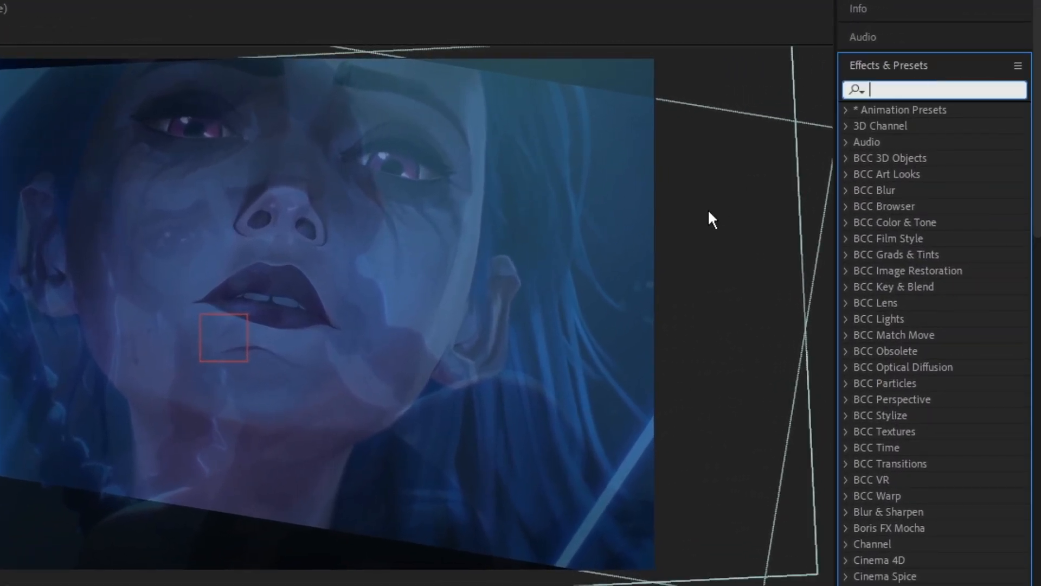
{"action": "type", "text": "motion til"}
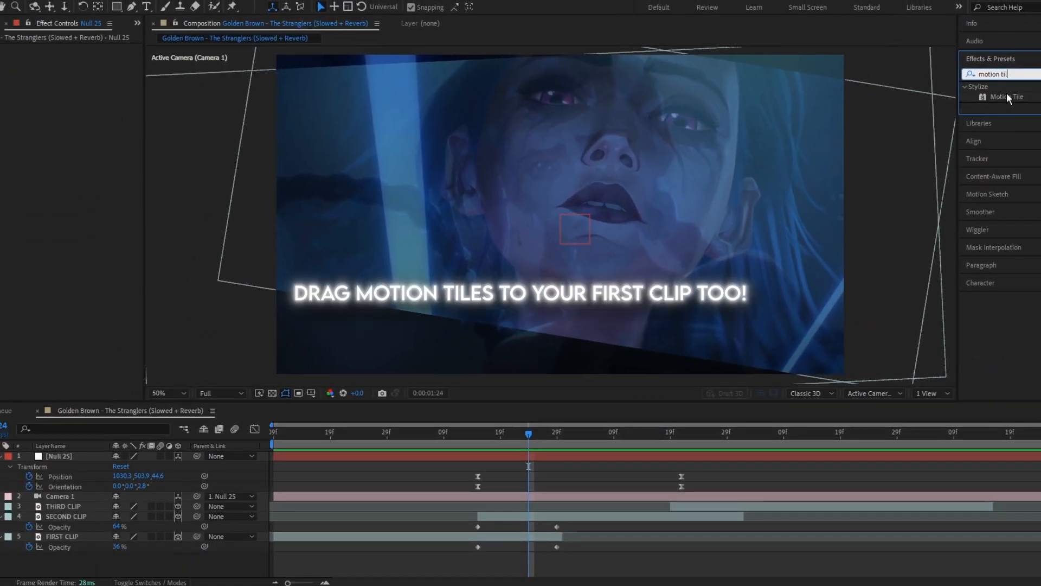
{"action": "left_click_drag", "start_coordinate": [963, 109], "coordinate": [598, 425]}
{"action": "left_click_drag", "start_coordinate": [722, 341], "coordinate": [594, 516]}
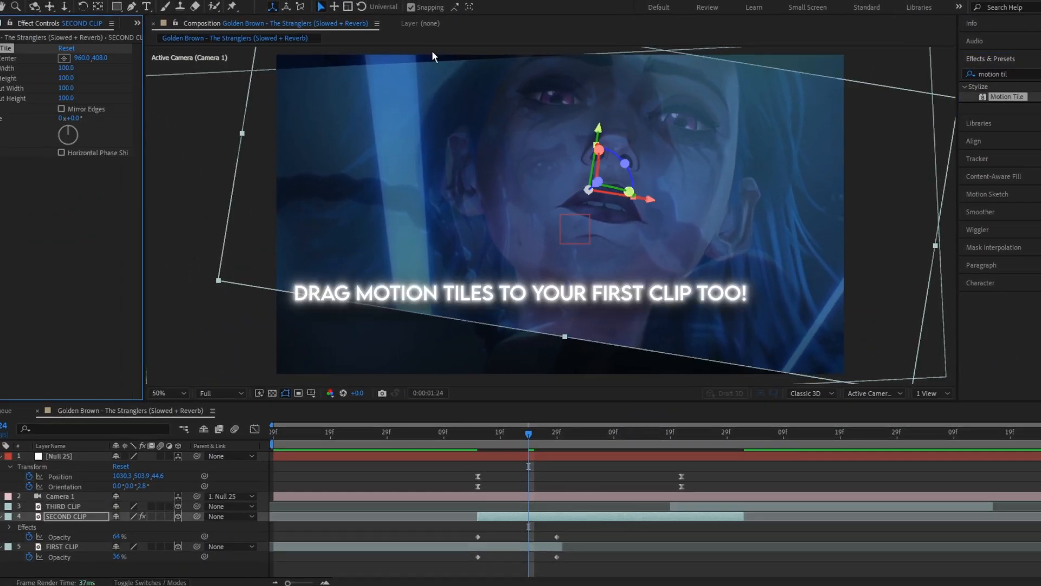
Step: Set the Motion Tile output width and output height to 300 and enable Mirror Edges
{"action": "left_click", "coordinate": [67, 88]}
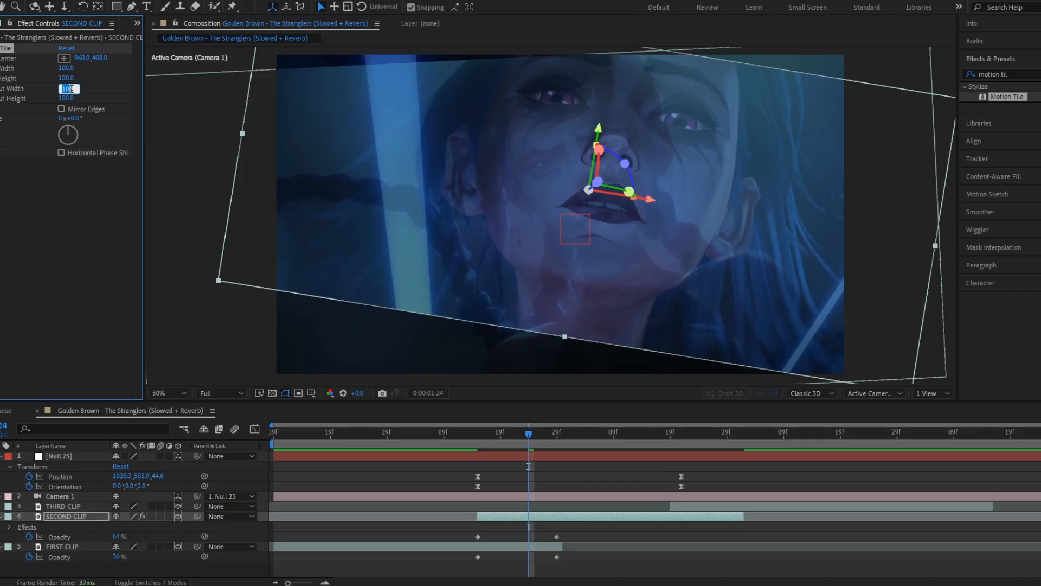
{"action": "type", "text": "300"}
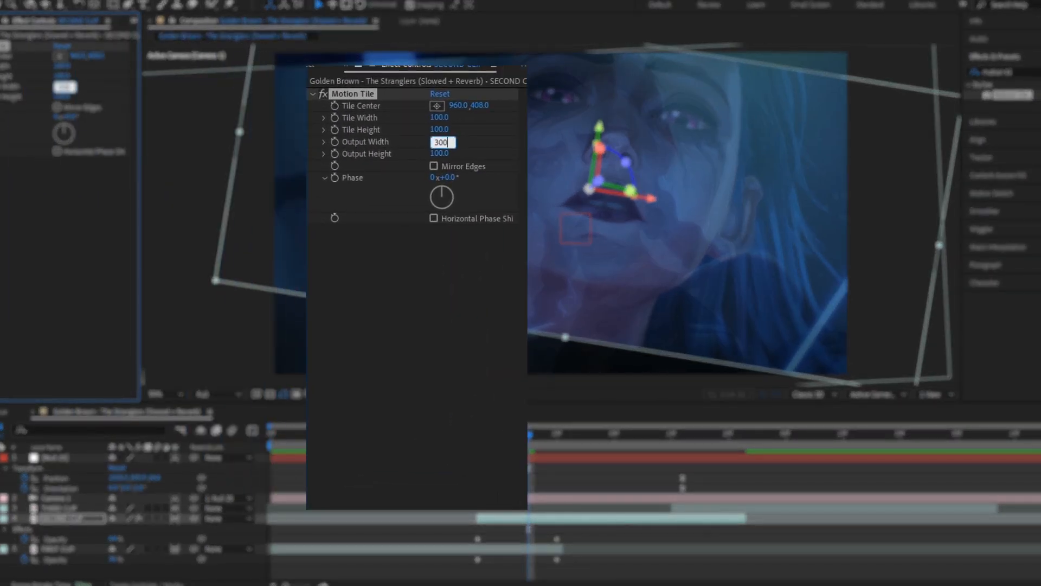
{"action": "key", "text": "Return"}
{"action": "left_click", "coordinate": [62, 96]}
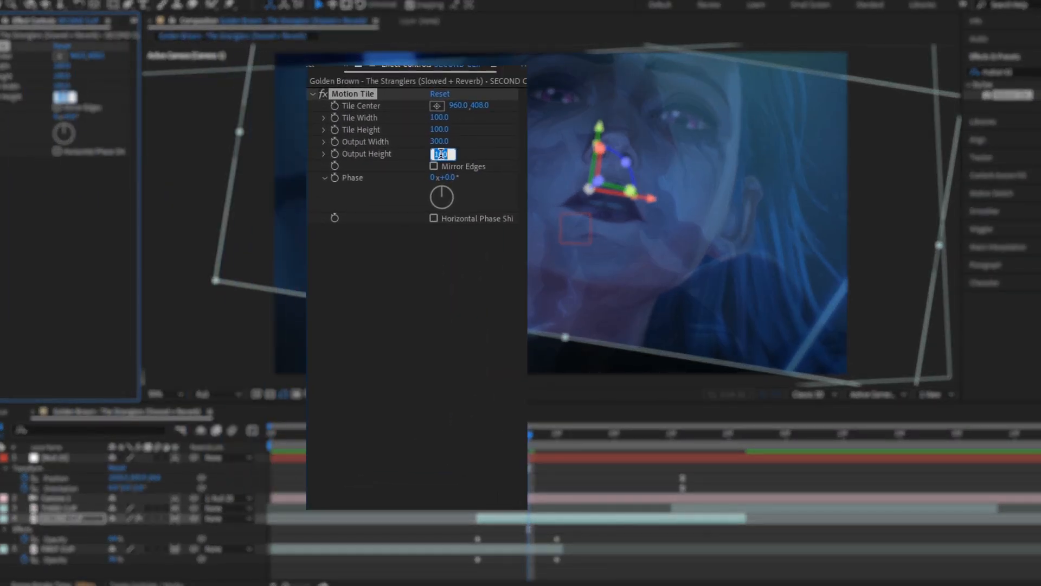
{"action": "type", "text": "300"}
{"action": "key", "text": "Return"}
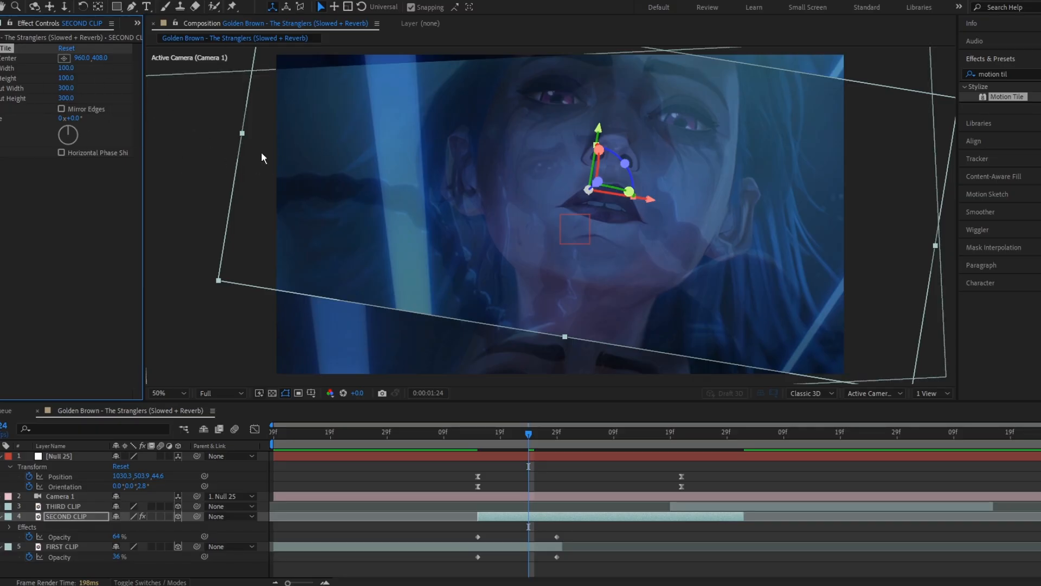
{"action": "left_click", "coordinate": [61, 109]}
Step: Preview the transition from 0:00:01:07
{"action": "left_click", "coordinate": [432, 434]}
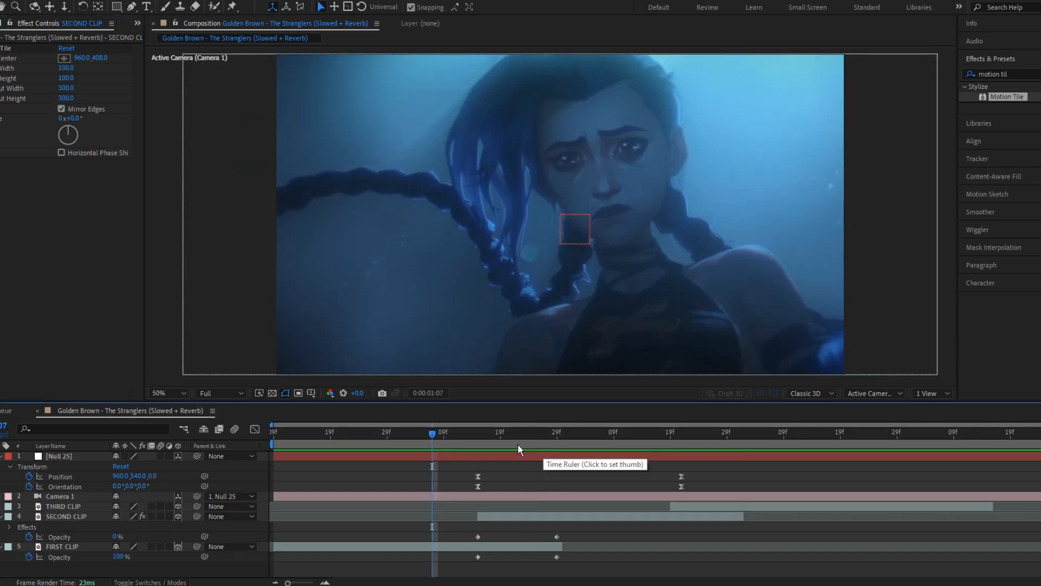
{"action": "key", "text": "space"}
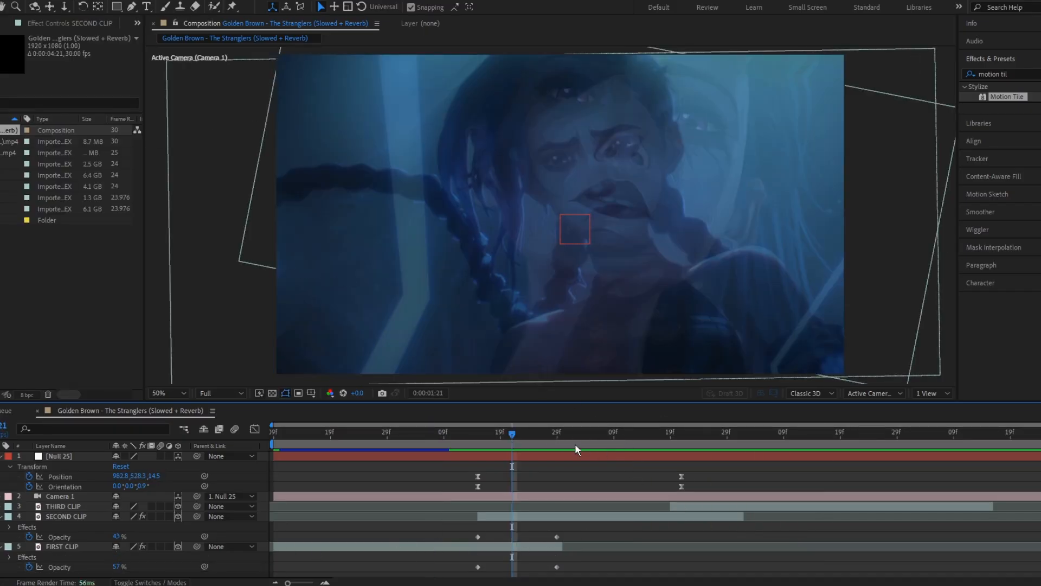
Step: At 0:00:02:19, reposition the third clip to 960, 245, 276 by scrubbing its Position values
{"action": "left_click_drag", "start_coordinate": [576, 439], "coordinate": [671, 460]}
{"action": "left_click", "coordinate": [679, 506]}
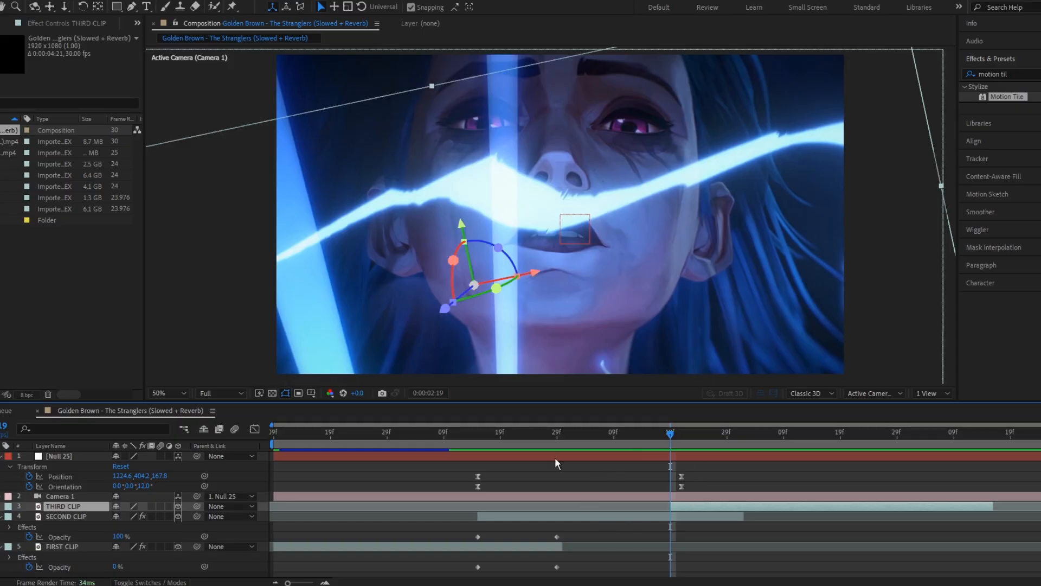
{"action": "key", "text": "p"}
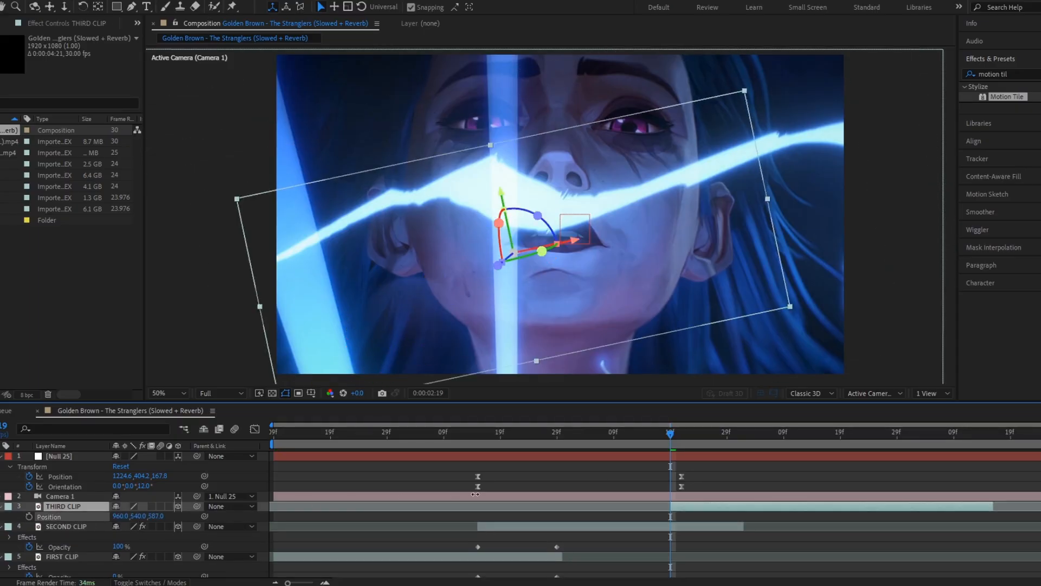
{"action": "left_click_drag", "start_coordinate": [475, 494], "coordinate": [338, 508]}
{"action": "left_click_drag", "start_coordinate": [139, 516], "coordinate": [1, 518]}
{"action": "left_click_drag", "start_coordinate": [156, 517], "coordinate": [94, 518]}
{"action": "left_click", "coordinate": [498, 483]}
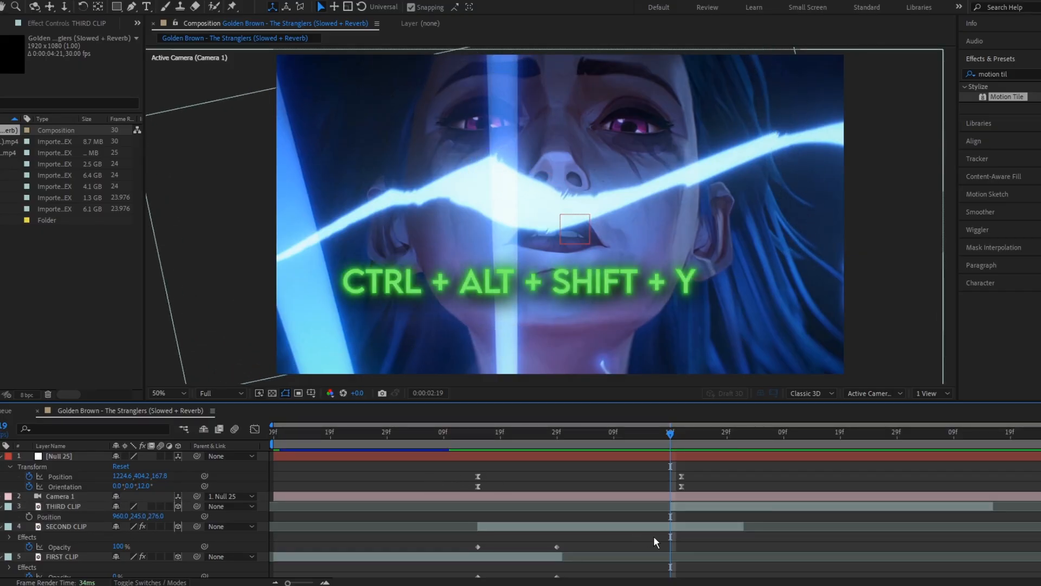
Step: Add a new null layer and switch it to 3D
{"action": "key", "text": "ctrl+alt+shift+y"}
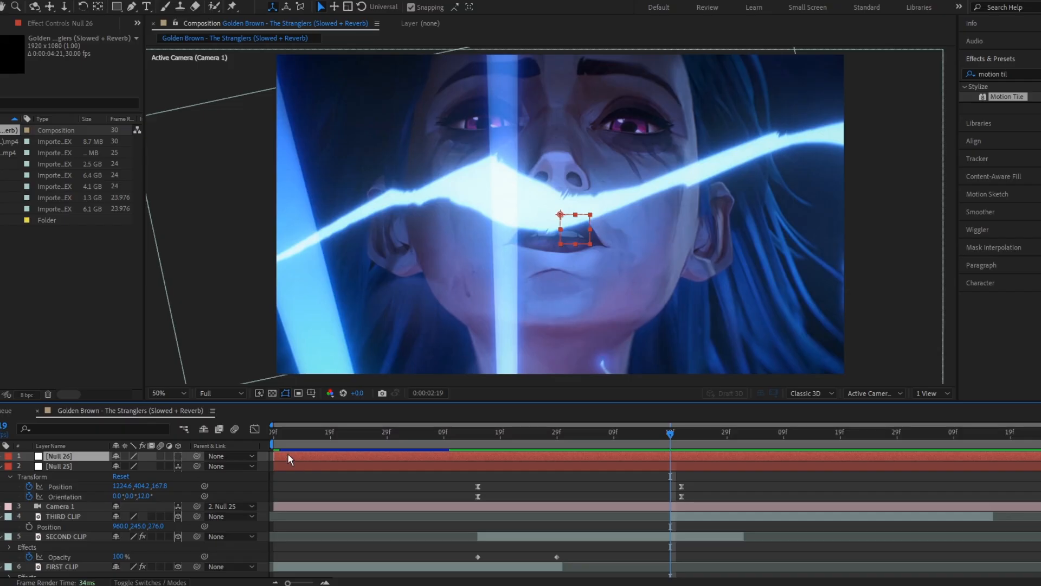
{"action": "left_click", "coordinate": [180, 456]}
{"action": "key", "text": "ctrl+d"}
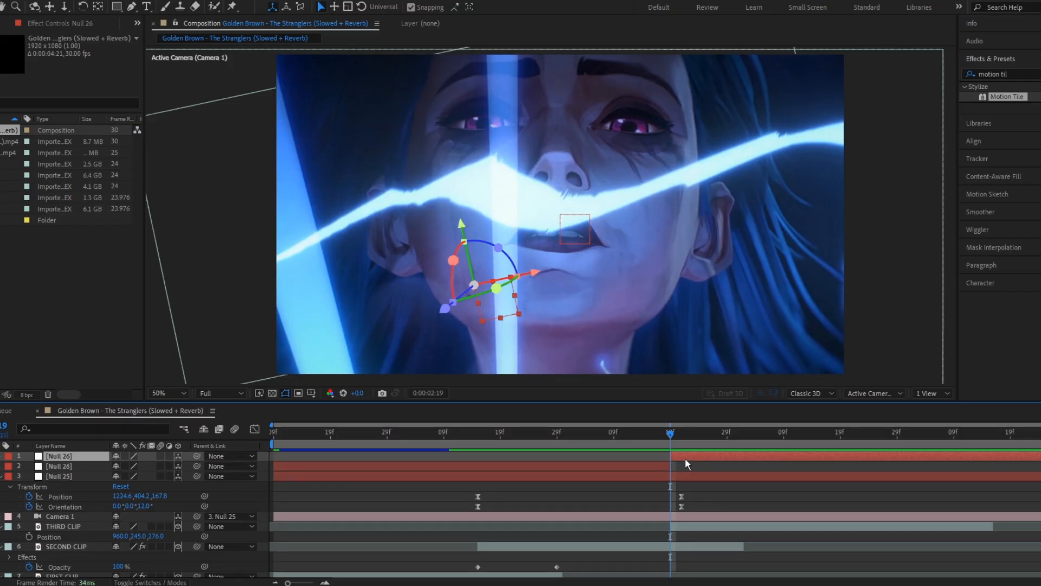
{"action": "left_click", "coordinate": [658, 465]}
{"action": "key", "text": "Delete"}
{"action": "left_click", "coordinate": [685, 457]}
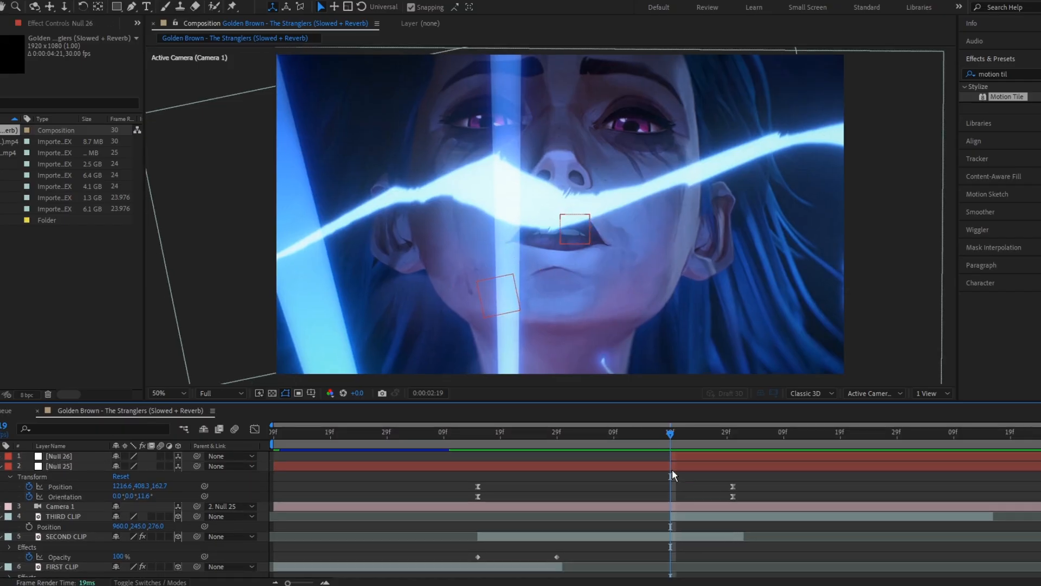
{"action": "left_click", "coordinate": [691, 457]}
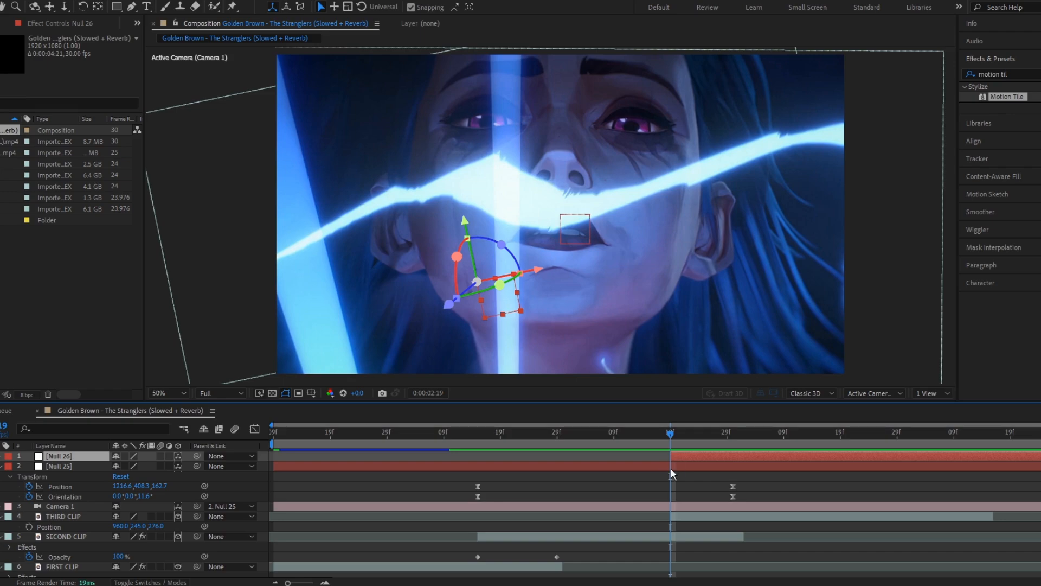
Step: Parent the original null layer to the new null layer
{"action": "left_click", "coordinate": [566, 465]}
{"action": "left_click", "coordinate": [650, 493]}
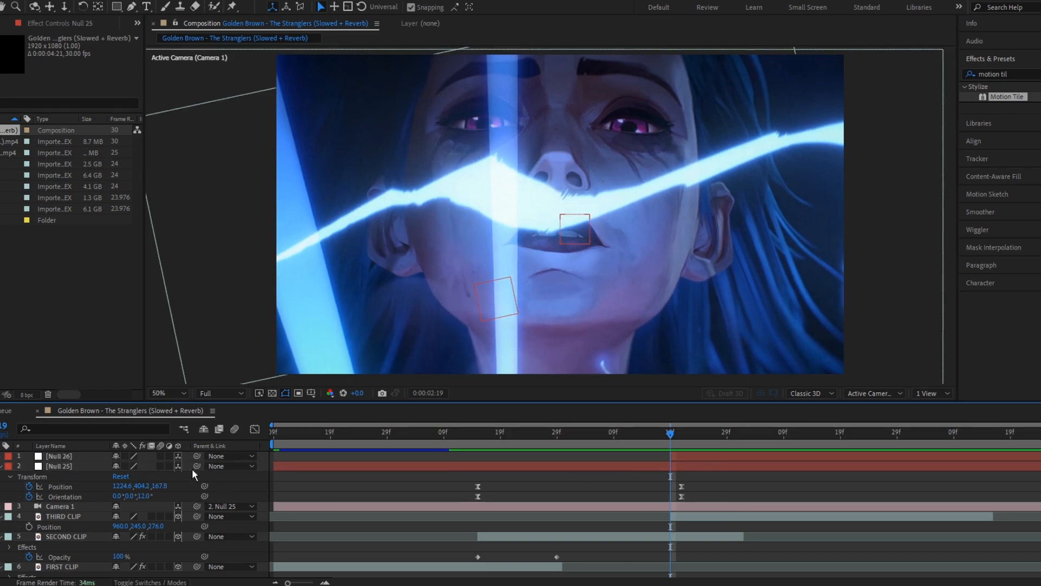
{"action": "left_click", "coordinate": [80, 466]}
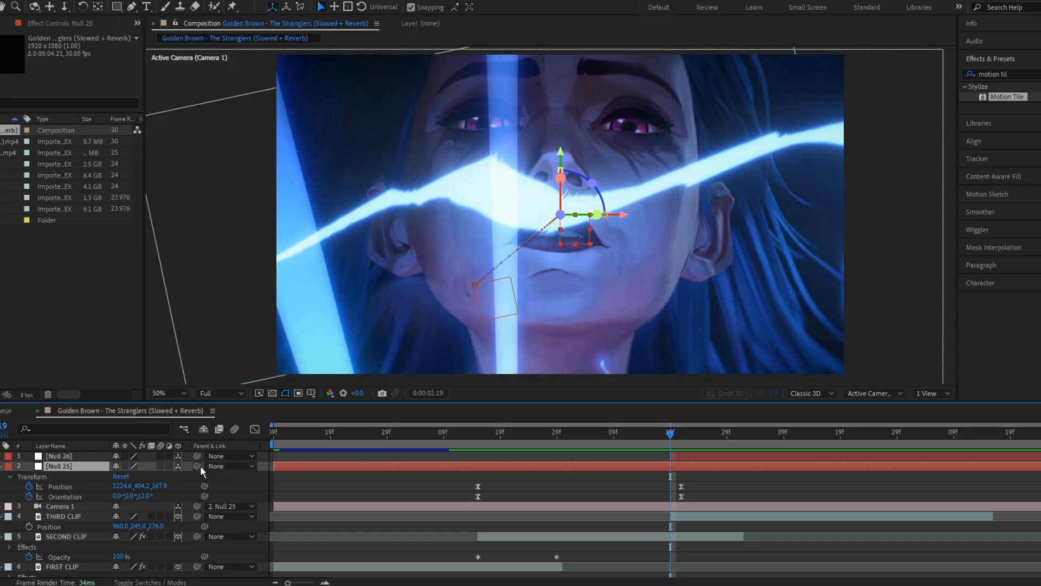
{"action": "left_click_drag", "start_coordinate": [197, 466], "coordinate": [87, 456]}
{"action": "left_click", "coordinate": [86, 456]}
{"action": "key", "text": "p"}
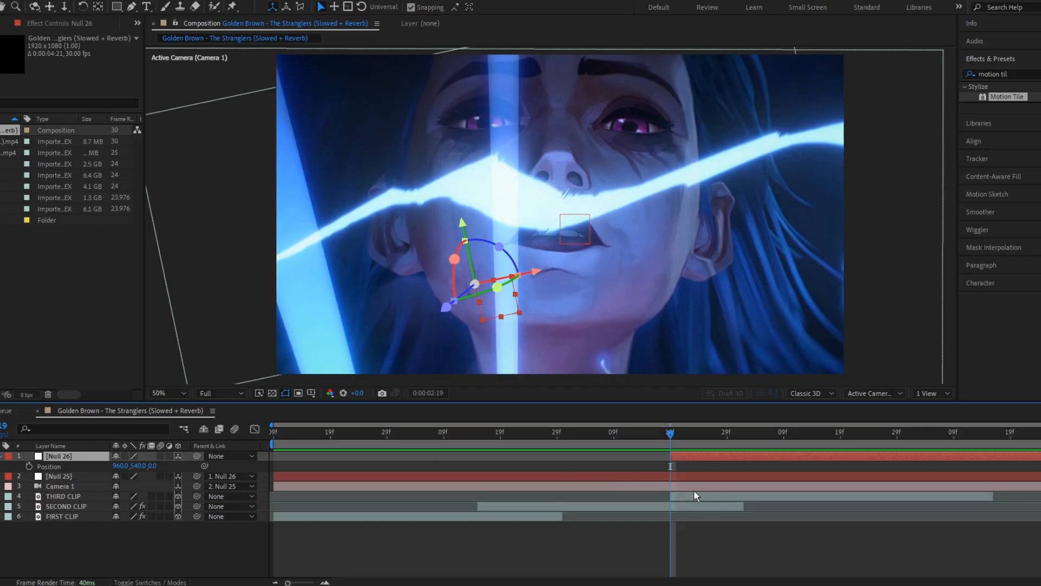
Step: Keyframe the new null's Position and Orientation at 0:00:02:19, then offset both values at 0:00:03:14
{"action": "key", "text": "r"}
{"action": "left_click", "coordinate": [30, 467]}
{"action": "left_click_drag", "start_coordinate": [682, 438], "coordinate": [811, 450]}
{"action": "key", "text": "p"}
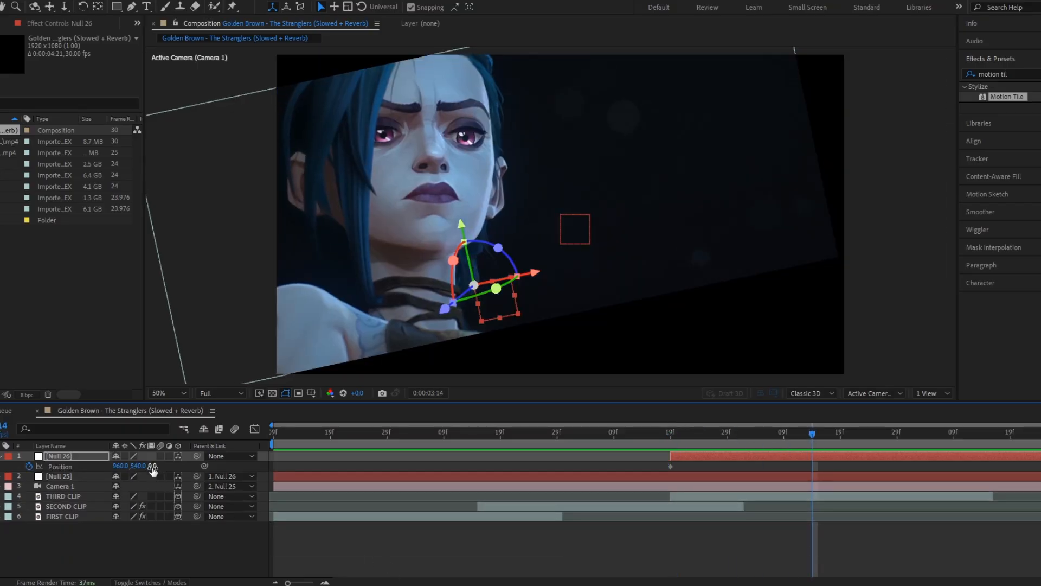
{"action": "left_click_drag", "start_coordinate": [153, 468], "coordinate": [103, 482]}
{"action": "key", "text": "r"}
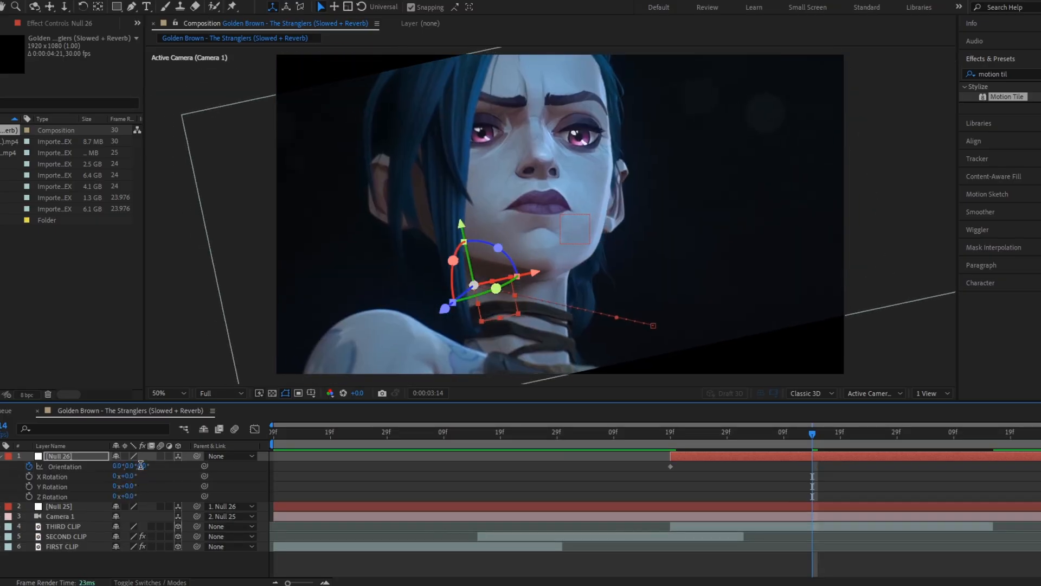
{"action": "left_click", "coordinate": [142, 466]}
{"action": "key", "text": "Return"}
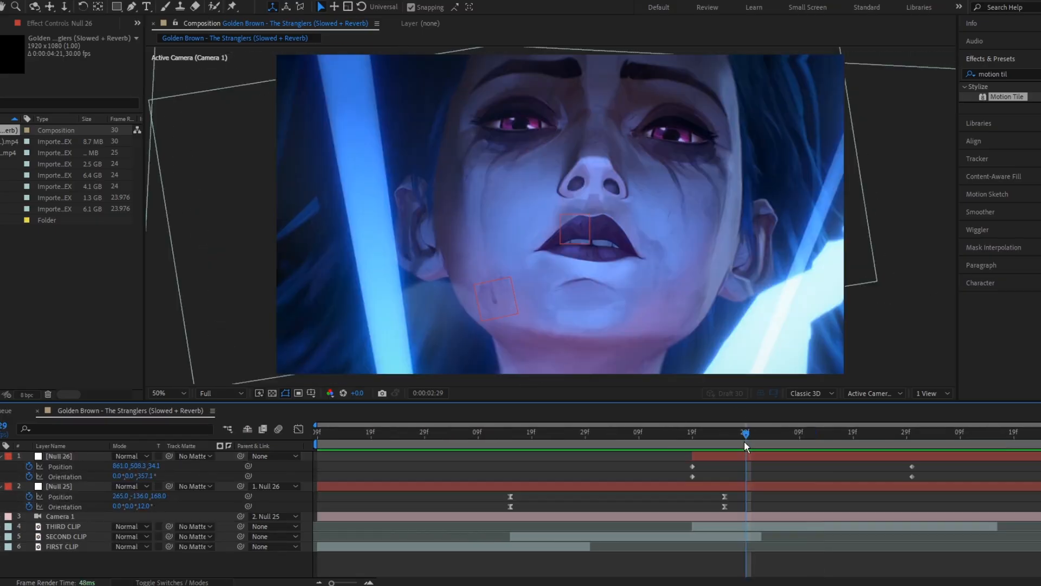
Step: Easy-ease the new null's keyframes and stretch its Position speed handle to about 95% influence in the Graph Editor
{"action": "left_click_drag", "start_coordinate": [955, 476], "coordinate": [618, 466]}
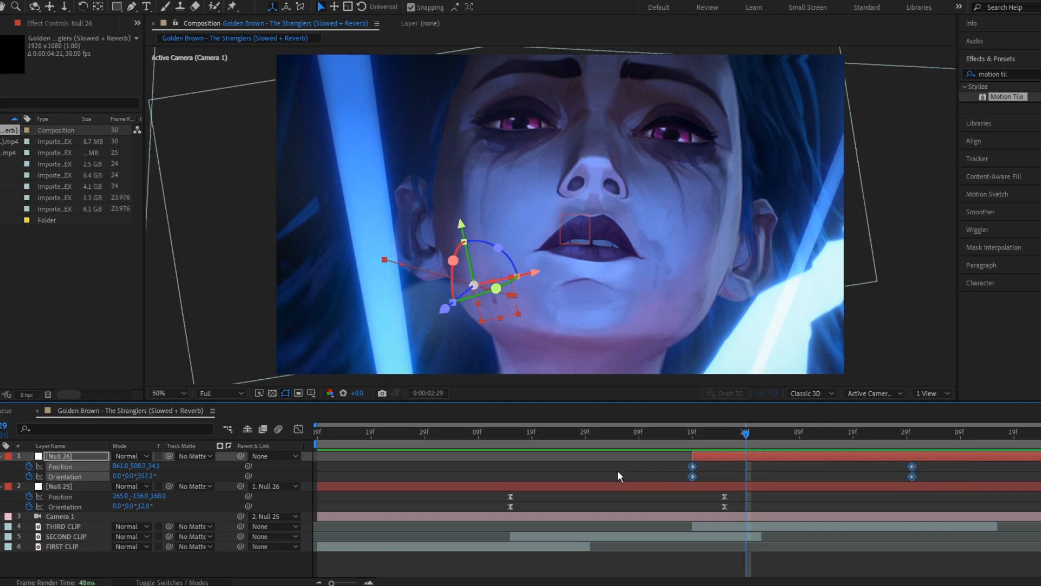
{"action": "key", "text": "F9"}
{"action": "left_click", "coordinate": [298, 429]}
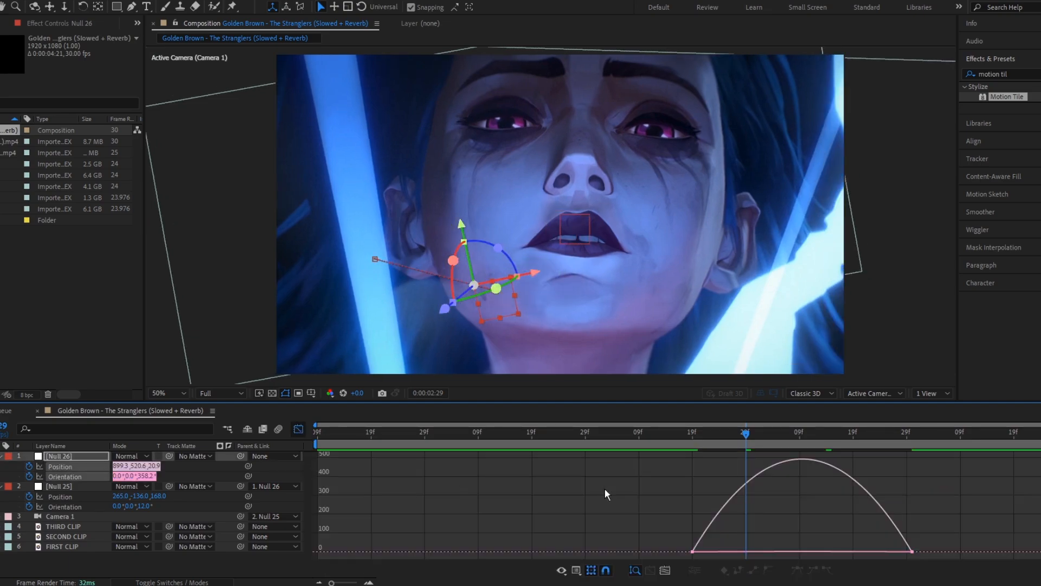
{"action": "left_click", "coordinate": [298, 429]}
{"action": "left_click", "coordinate": [81, 467]}
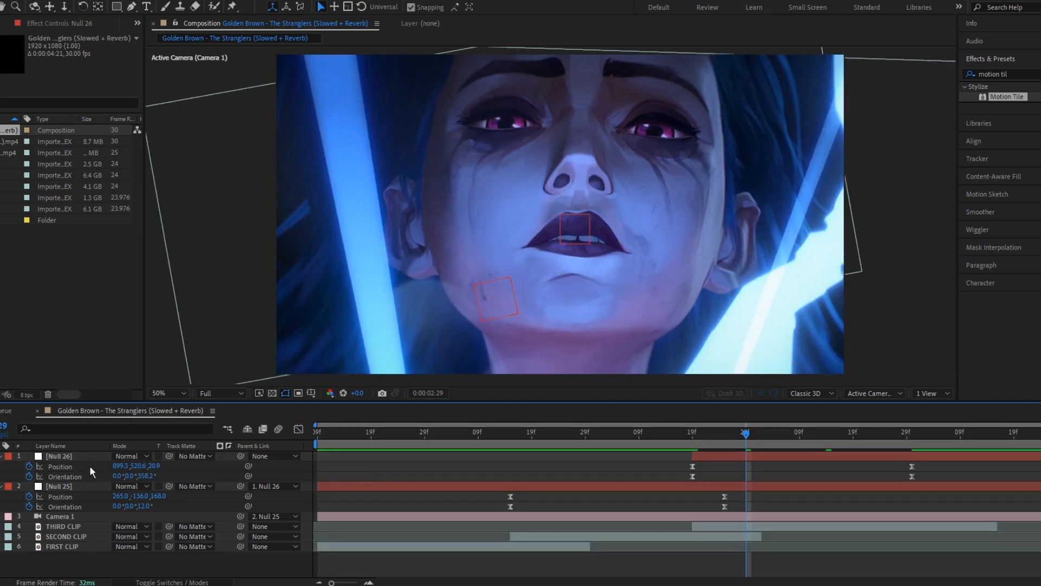
{"action": "left_click", "coordinate": [298, 429]}
{"action": "left_click_drag", "start_coordinate": [653, 498], "coordinate": [810, 552]}
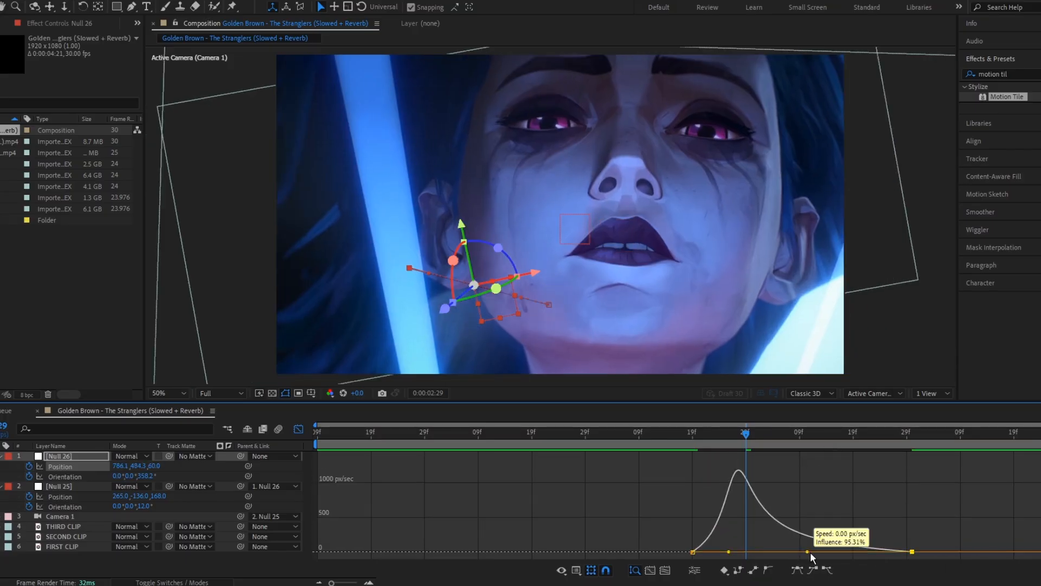
{"action": "key", "text": "shift+F3"}
Step: At 0:00:02:20, add Opacity keyframes to the second and third clips and set the third clip's opacity to 0%
{"action": "left_click", "coordinate": [739, 529]}
{"action": "key", "text": "t"}
{"action": "left_click", "coordinate": [728, 537]}
{"action": "left_click", "coordinate": [725, 545]}
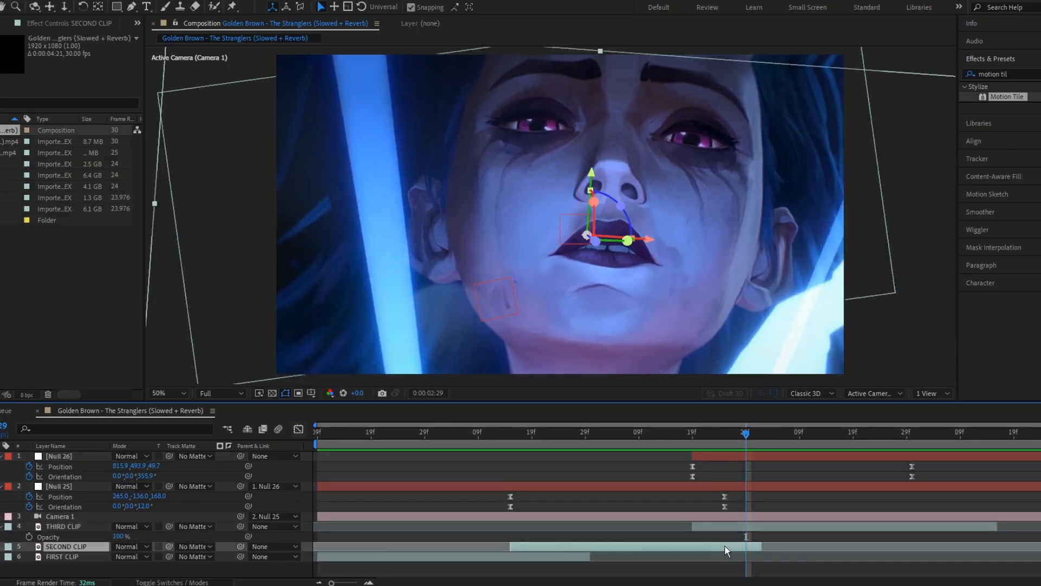
{"action": "key", "text": "t"}
{"action": "left_click_drag", "start_coordinate": [709, 435], "coordinate": [696, 438]}
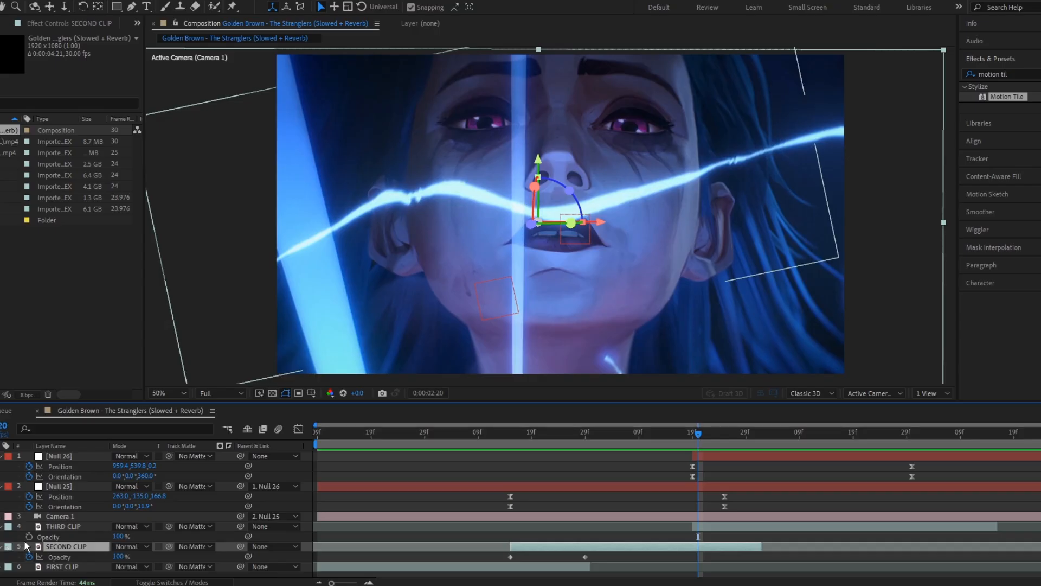
{"action": "left_click", "coordinate": [28, 536]}
{"action": "left_click", "coordinate": [1, 557]}
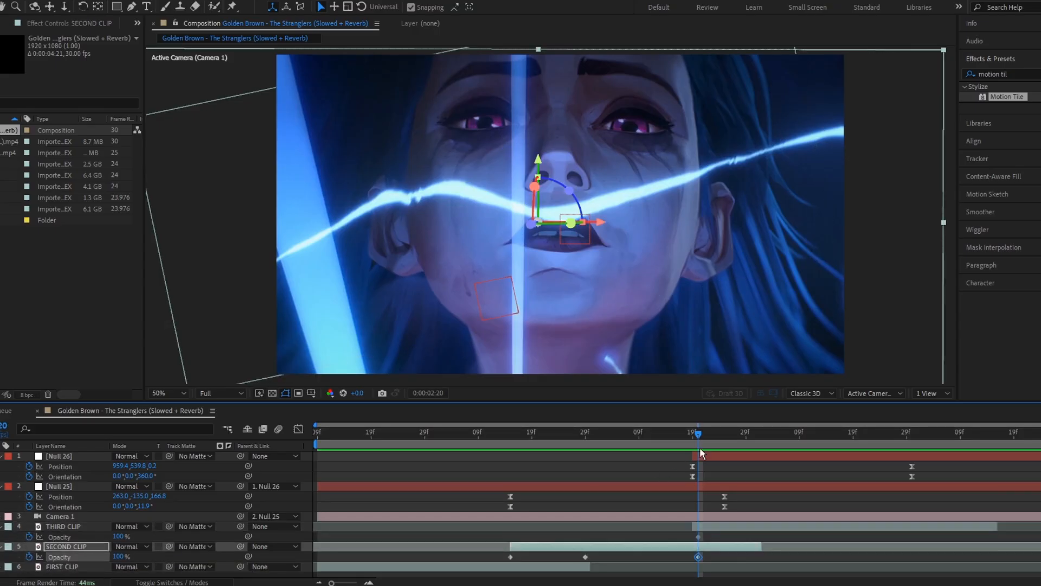
{"action": "left_click_drag", "start_coordinate": [696, 536], "coordinate": [761, 536]}
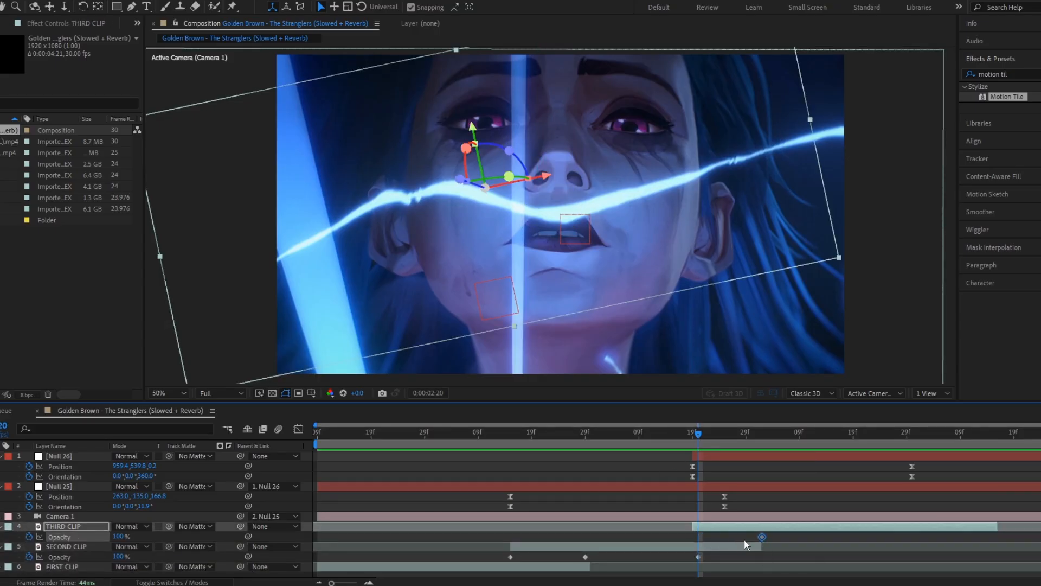
{"action": "left_click", "coordinate": [121, 535]}
{"action": "type", "text": "0"}
Step: At 0:00:03:02, set the second clip's opacity to 0% to complete the crossfade
{"action": "left_click_drag", "start_coordinate": [724, 438], "coordinate": [763, 444]}
{"action": "left_click", "coordinate": [118, 556]}
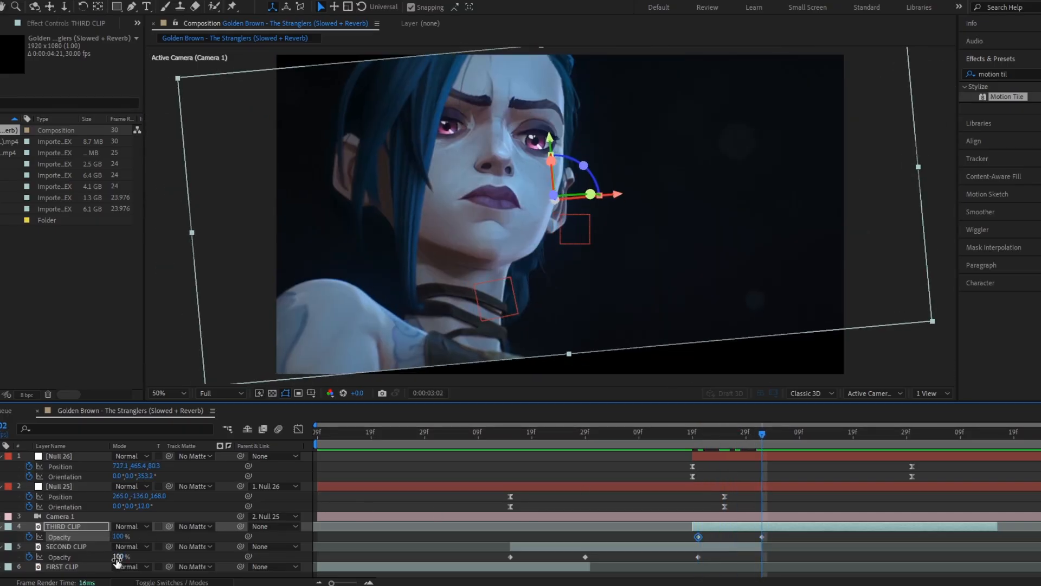
{"action": "type", "text": "0"}
{"action": "key", "text": "Return"}
Step: Check the crossfade at 0:00:02:29 and preview the animation from the start
{"action": "left_click", "coordinate": [749, 438]}
{"action": "left_click", "coordinate": [75, 26]}
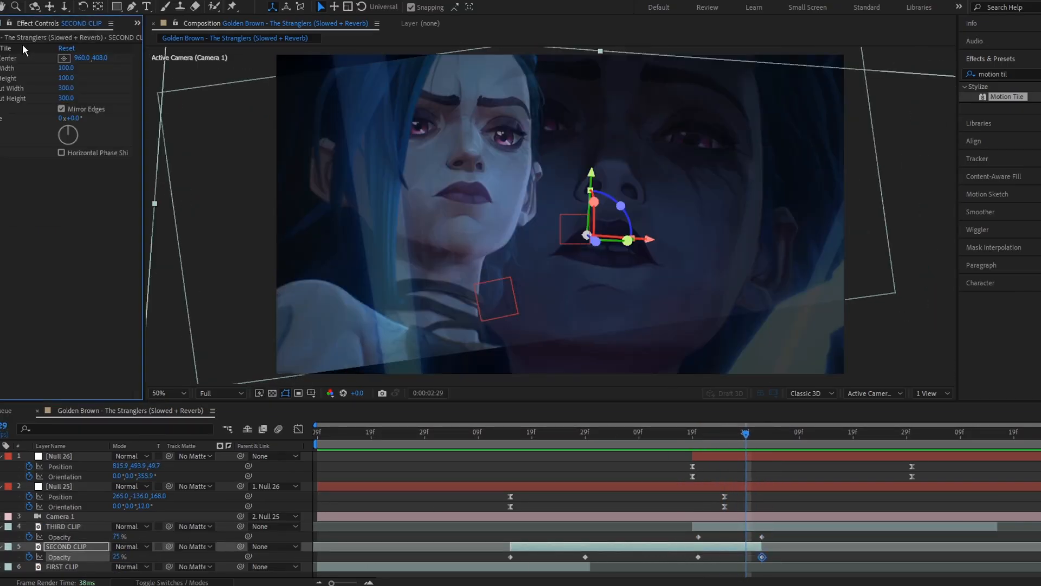
{"action": "left_click", "coordinate": [743, 526]}
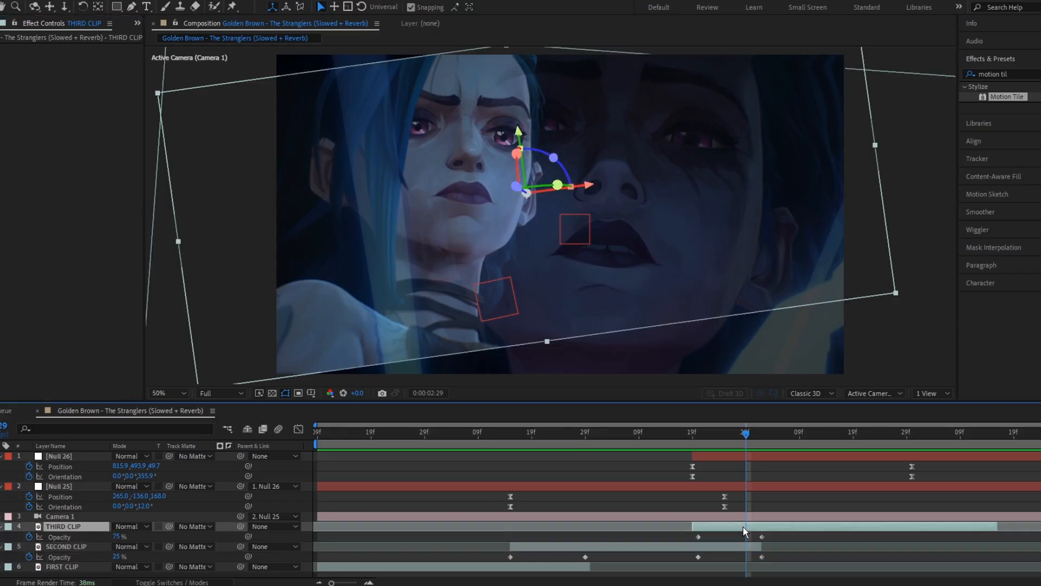
{"action": "left_click", "coordinate": [697, 434]}
{"action": "left_click_drag", "start_coordinate": [688, 431], "coordinate": [229, 455]}
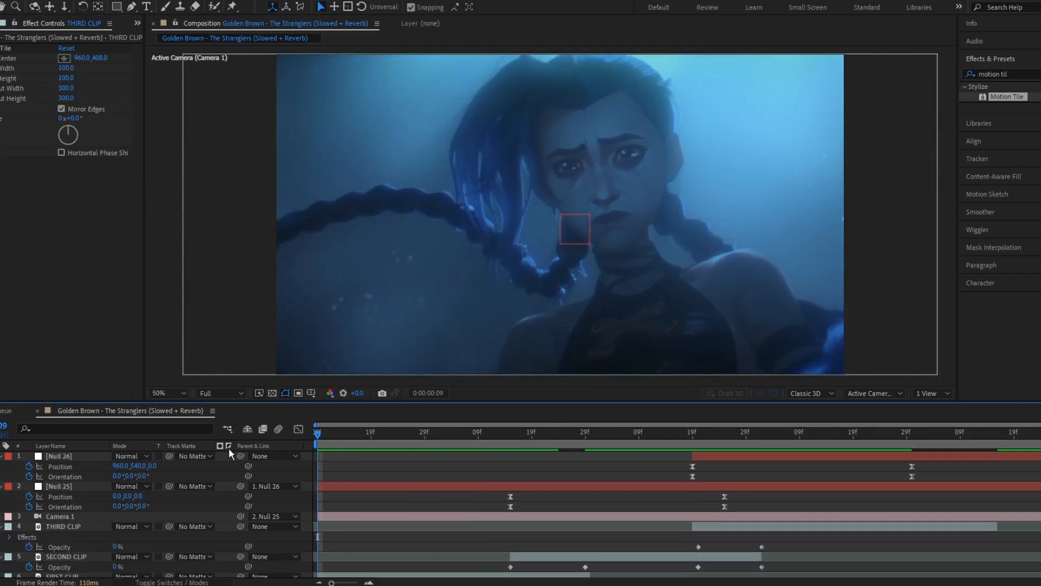
{"action": "key", "text": "space"}
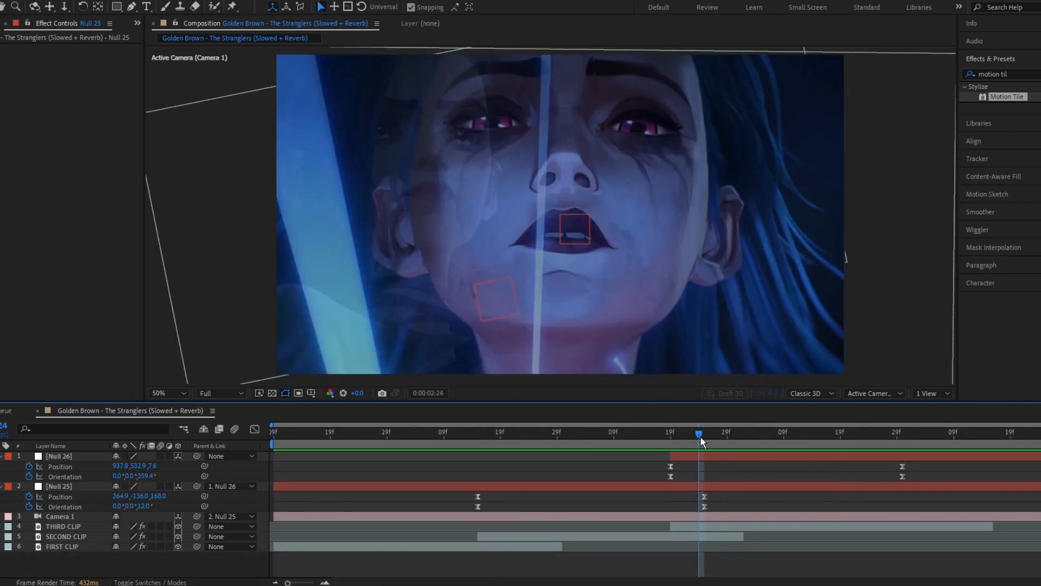
Step: Compare with the original null's speed graph and move the new null's first keyframes earlier to 0:00:02:03
{"action": "left_click_drag", "start_coordinate": [701, 435], "coordinate": [648, 437]}
{"action": "left_click", "coordinate": [704, 496]}
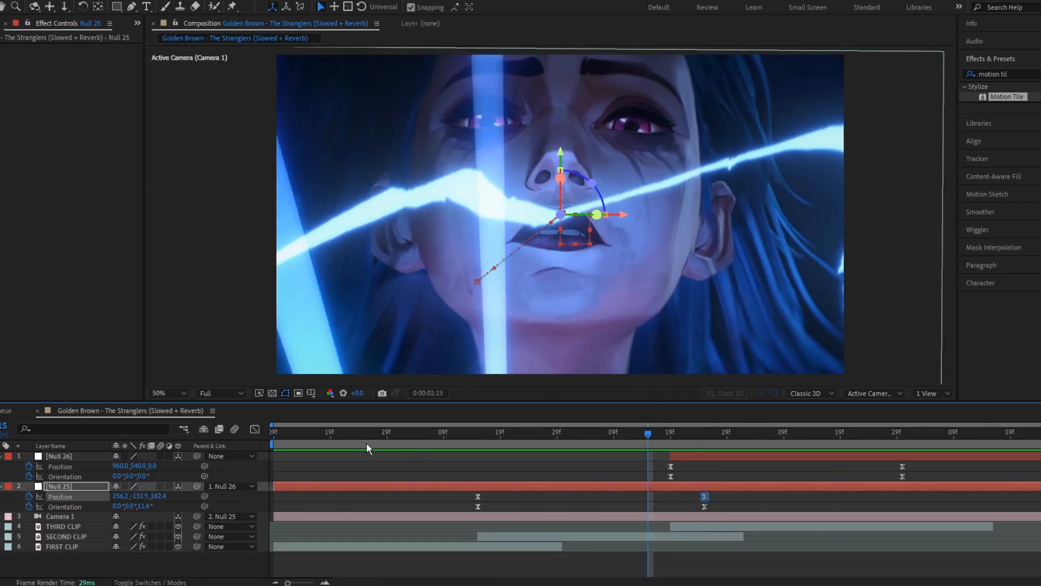
{"action": "left_click", "coordinate": [255, 429]}
{"action": "left_click_drag", "start_coordinate": [551, 434], "coordinate": [543, 461]}
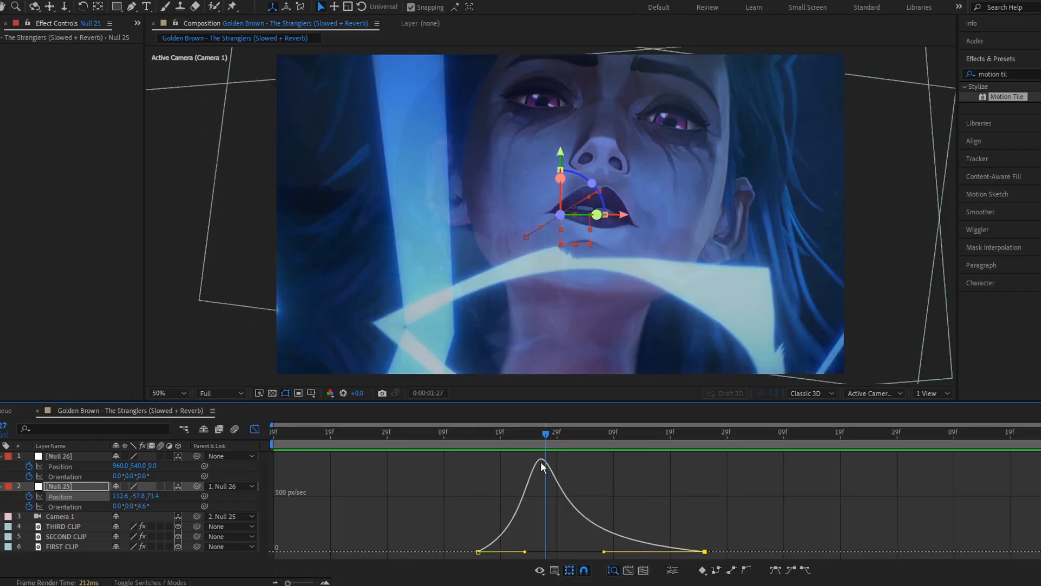
{"action": "left_click", "coordinate": [541, 434]}
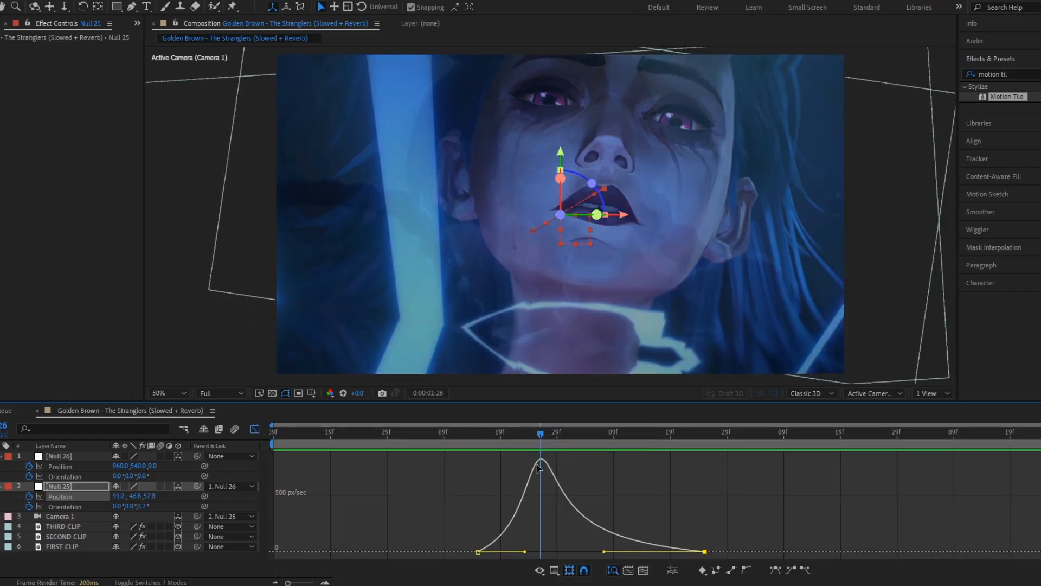
{"action": "left_click_drag", "start_coordinate": [541, 434], "coordinate": [580, 439]}
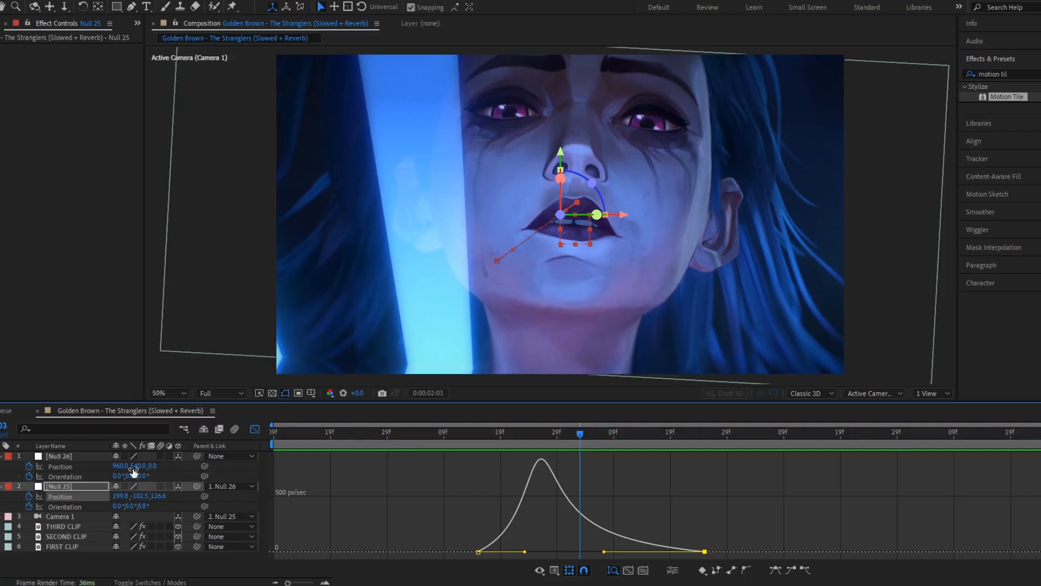
{"action": "left_click", "coordinate": [94, 454]}
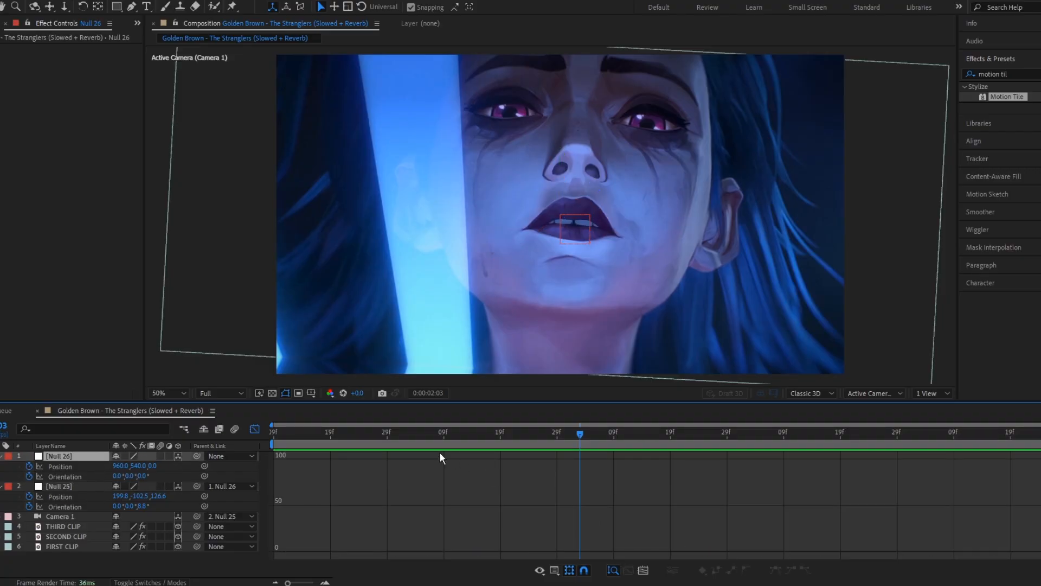
{"action": "left_click", "coordinate": [259, 431]}
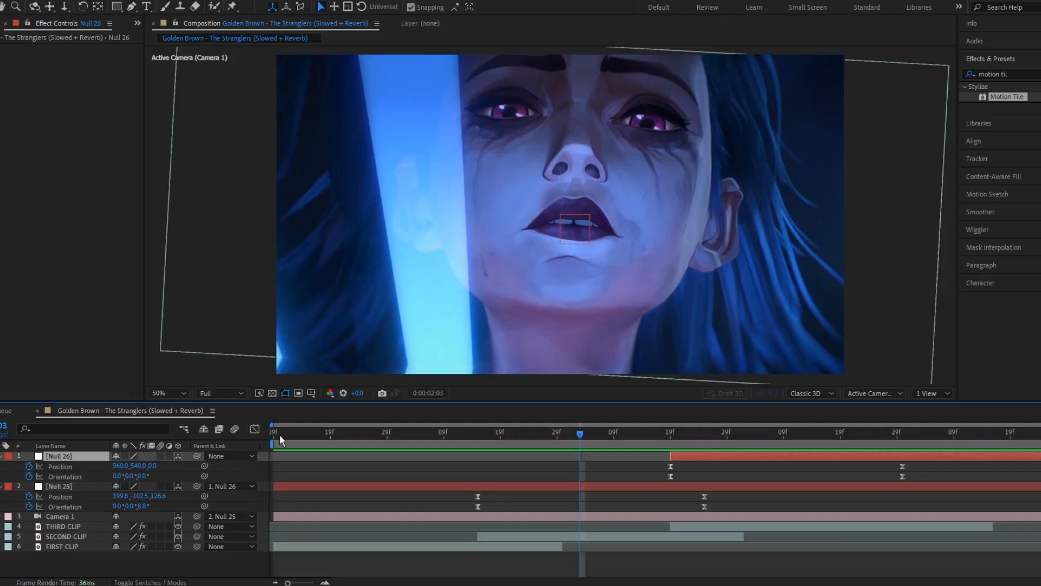
{"action": "left_click_drag", "start_coordinate": [657, 463], "coordinate": [580, 471]}
{"action": "left_click", "coordinate": [670, 459]}
{"action": "left_click_drag", "start_coordinate": [670, 459], "coordinate": [557, 467]}
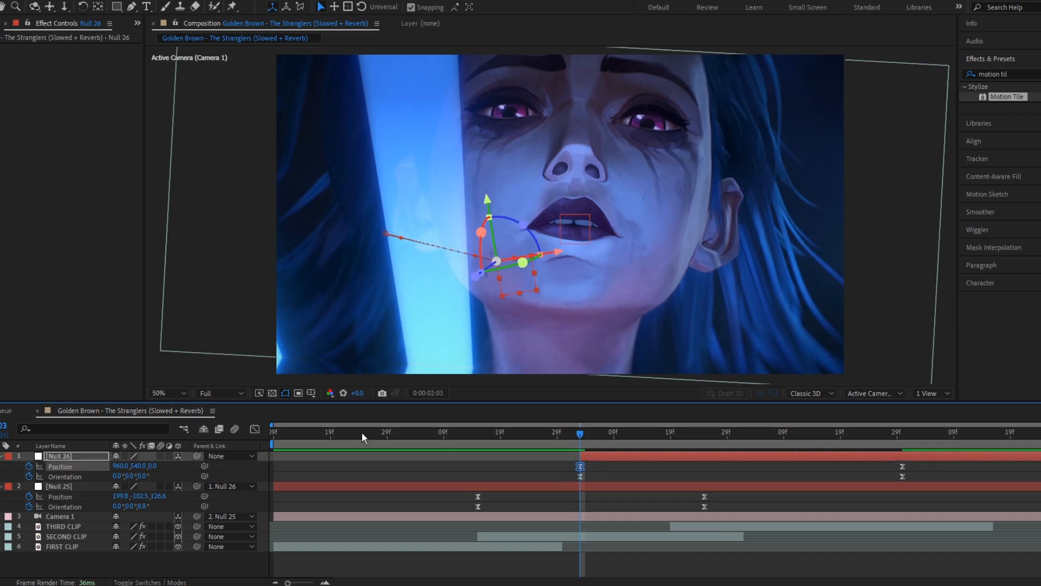
Step: Reshape the new null's Position and Orientation speed curves by pulling the keyframe influence handles, about 62% on Orientation
{"action": "left_click", "coordinate": [711, 442]}
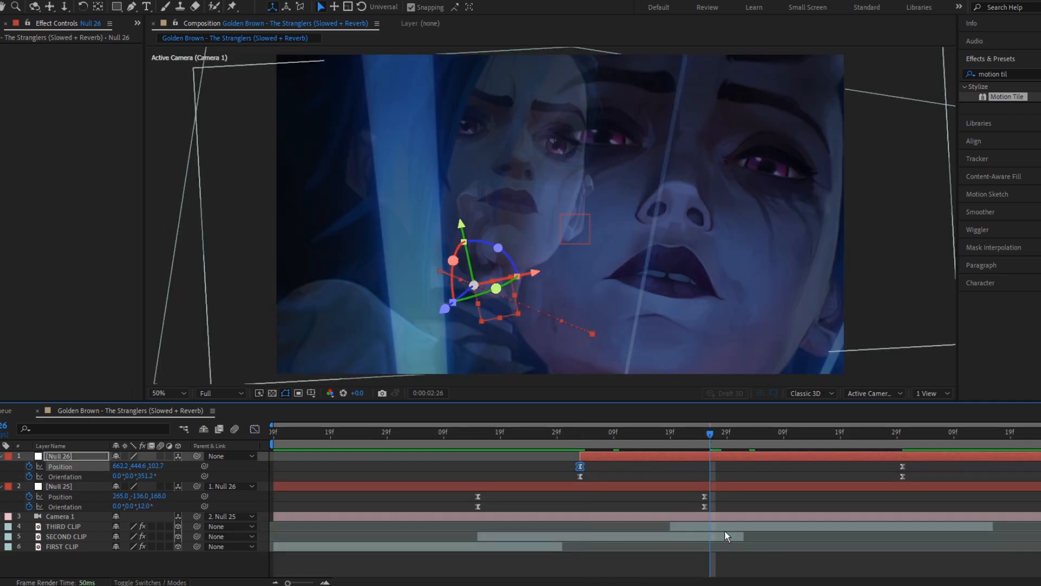
{"action": "key", "text": "shift+F3"}
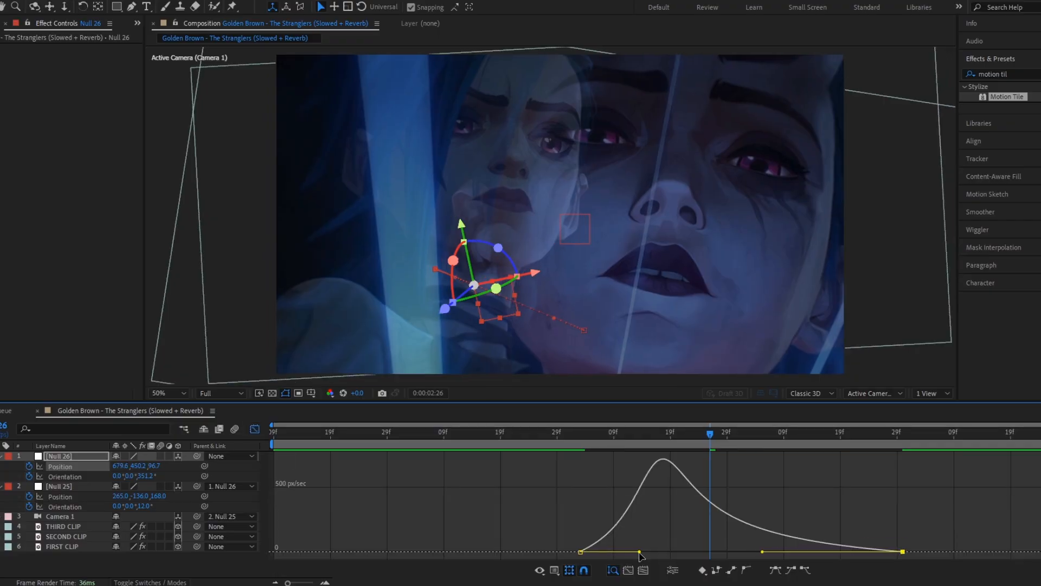
{"action": "left_click_drag", "start_coordinate": [639, 554], "coordinate": [682, 554]}
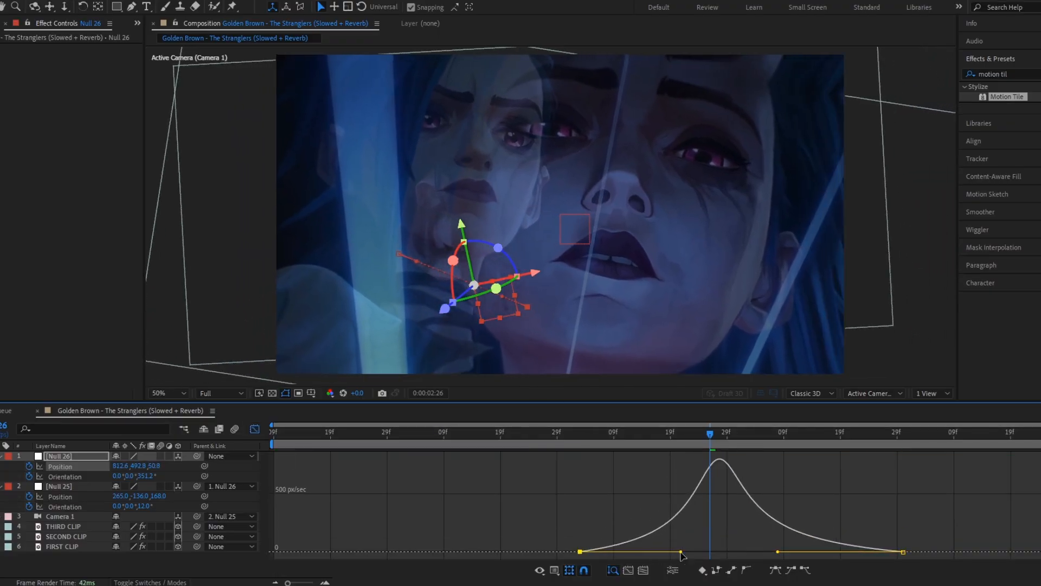
{"action": "left_click", "coordinate": [76, 477]}
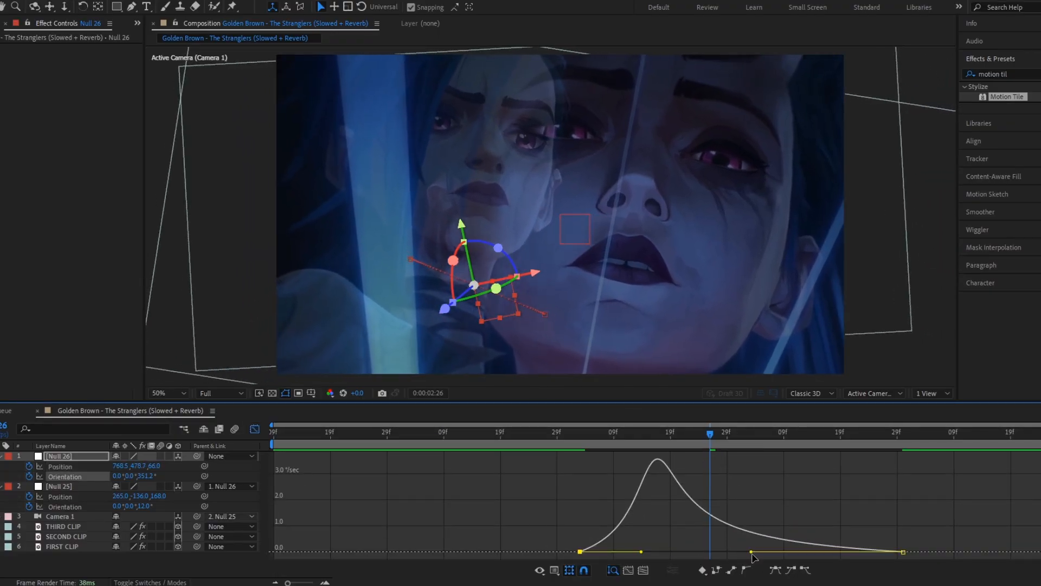
{"action": "left_click_drag", "start_coordinate": [752, 552], "coordinate": [771, 552]}
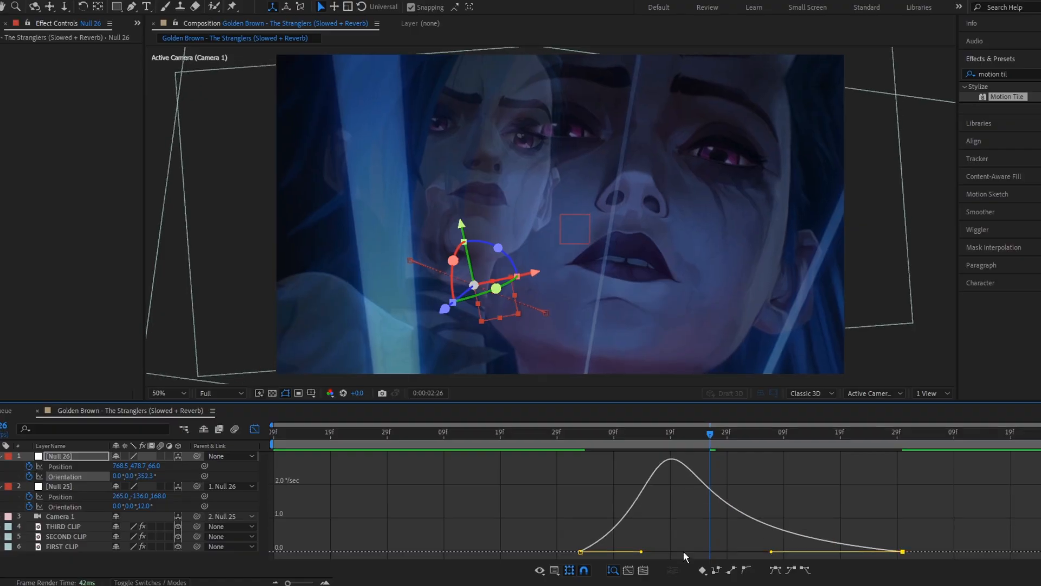
{"action": "left_click_drag", "start_coordinate": [642, 552], "coordinate": [678, 552]}
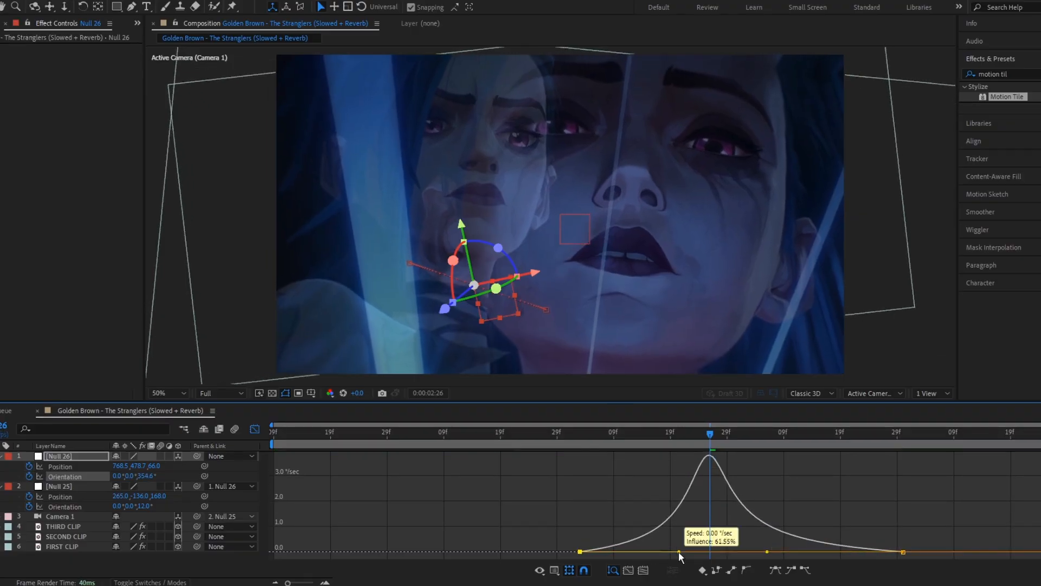
{"action": "key", "text": "Page_Up"}
{"action": "left_click", "coordinate": [254, 428]}
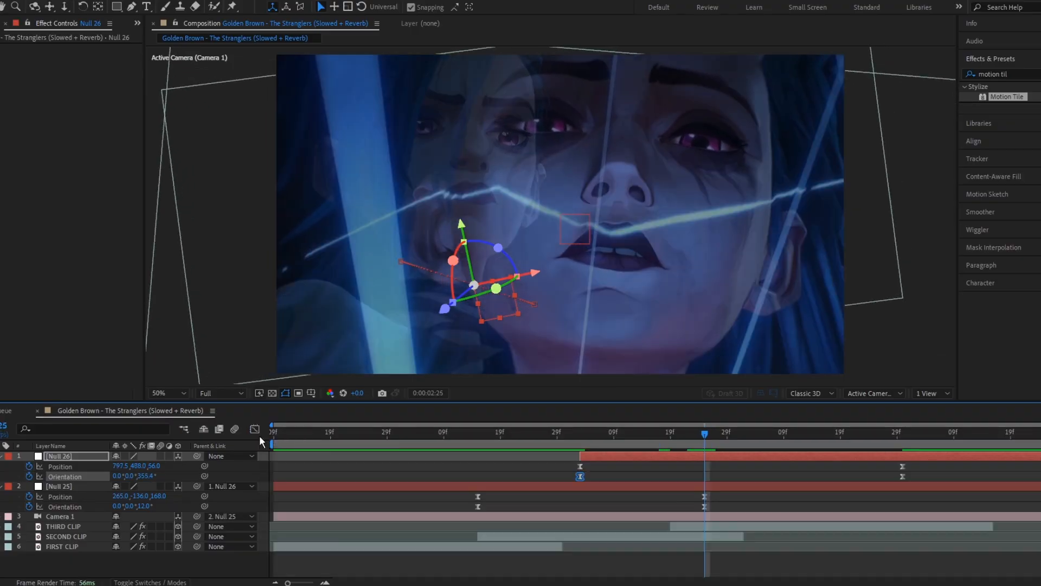
Step: Preview the whole transition from the beginning
{"action": "key", "text": "Home"}
{"action": "key", "text": "space"}
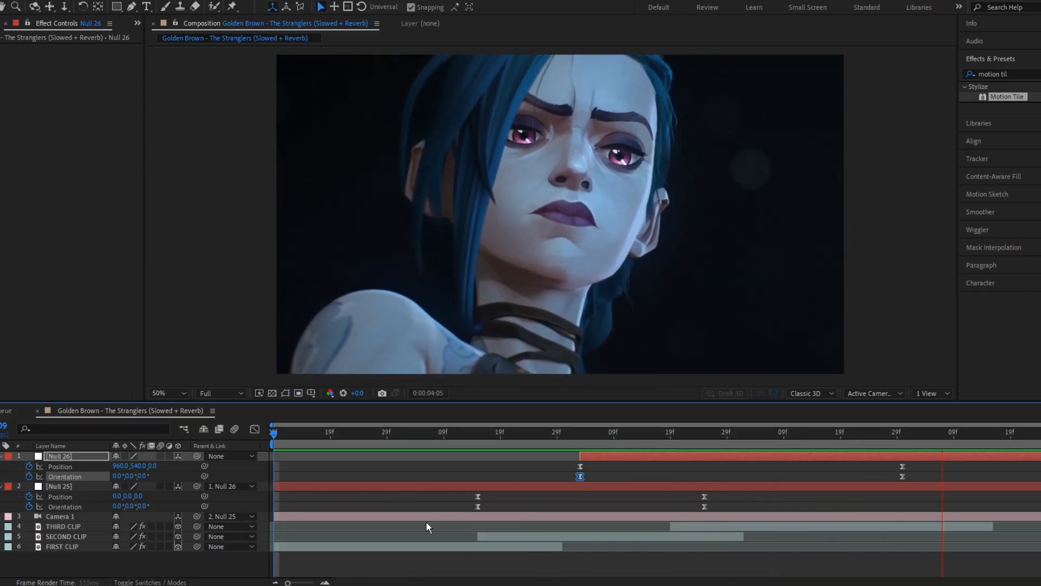
{"action": "key", "text": "space"}
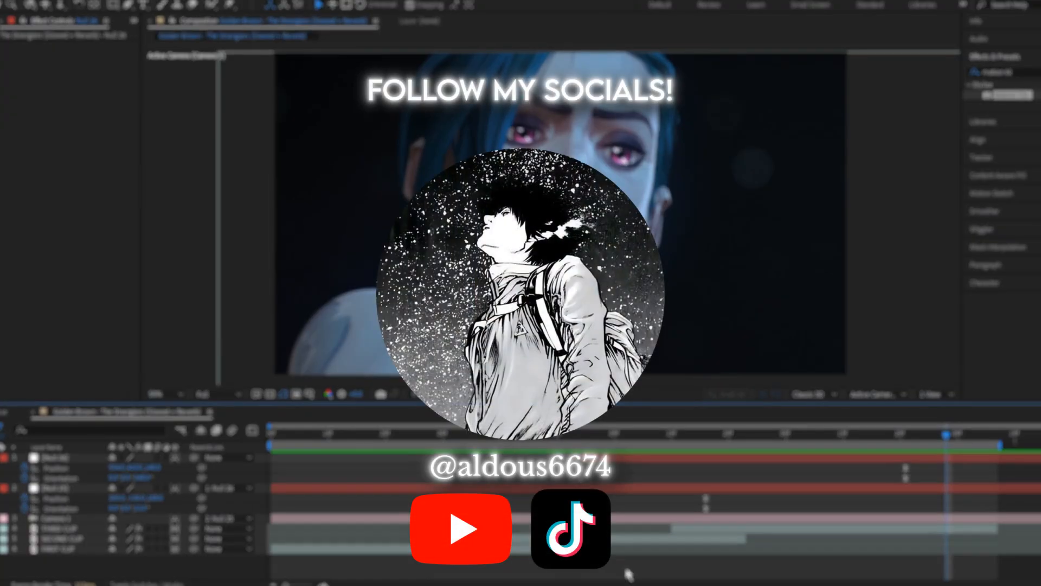